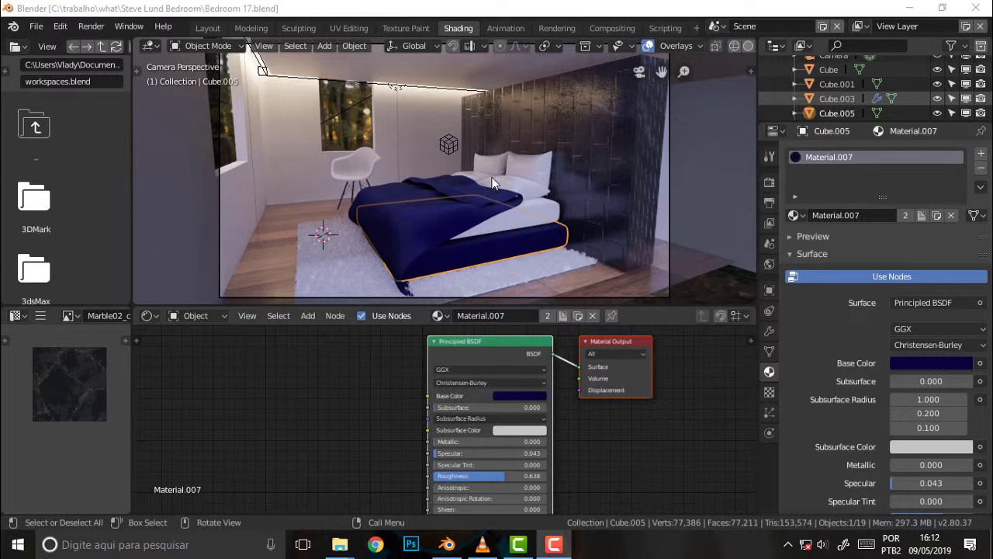
- Switch to the Modeling workspace and set the viewport shading to Rendered
click(250, 28)
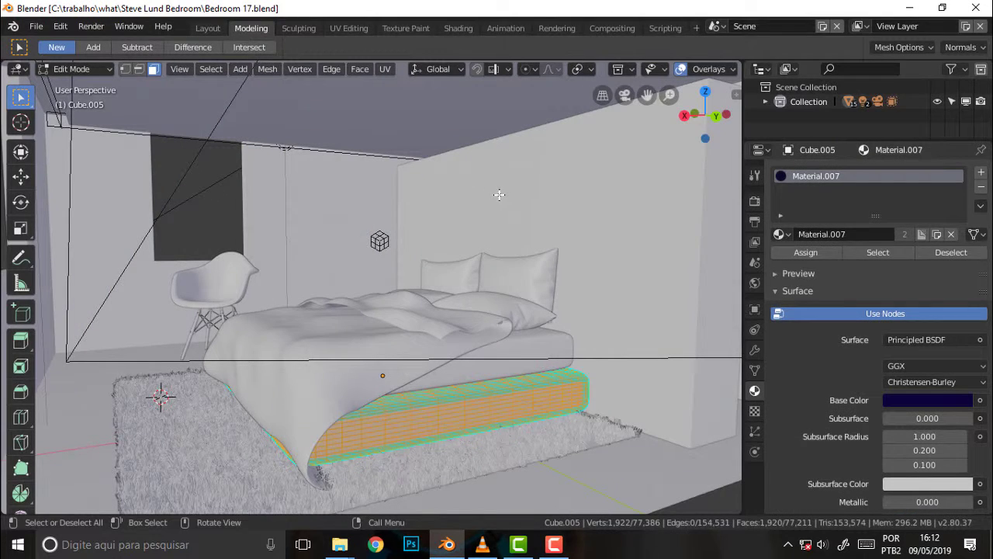
mouse_move(499, 195)
middle_down()
mouse_move(506, 216)
mouse_move(656, 204)
mouse_move(596, 212)
middle_up()
scroll(597, 212, down, 6)
key(z)
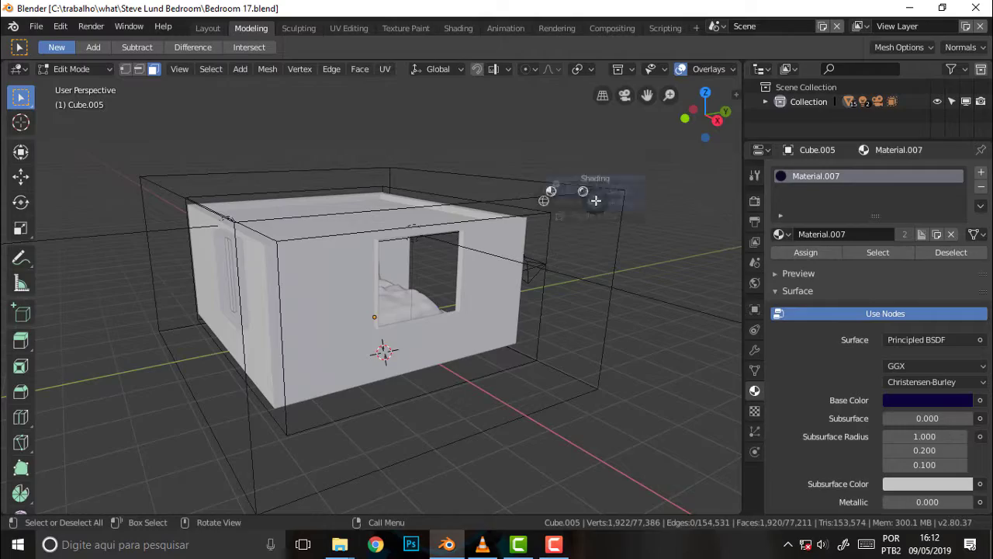
click(693, 148)
- Orbit and zoom to a higher three-quarter view of the bedroom
mouse_move(614, 166)
middle_down()
mouse_move(192, 176)
mouse_move(672, 184)
mouse_move(310, 178)
mouse_move(340, 195)
middle_up()
scroll(310, 178, up, 2)
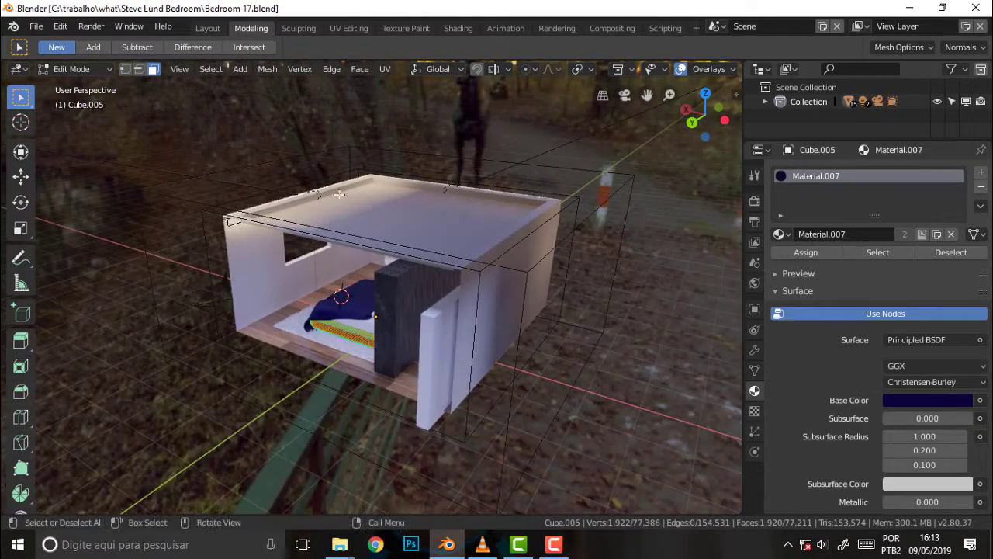
scroll(409, 230, up, 2)
scroll(425, 227, down, 3)
mouse_move(425, 227)
middle_down()
mouse_move(273, 321)
mouse_move(484, 282)
middle_up()
scroll(273, 321, up, 3)
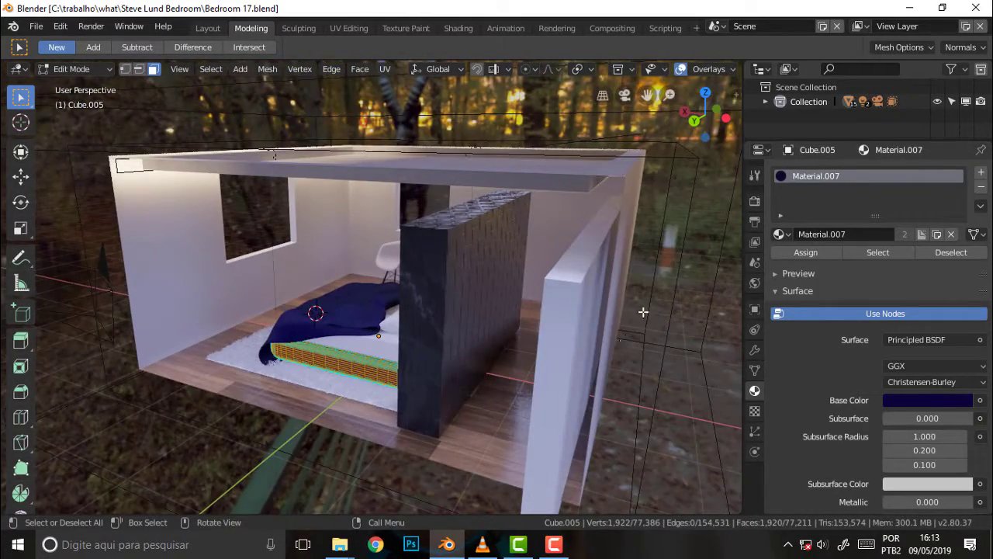
mouse_move(554, 266)
middle_down()
mouse_move(631, 275)
mouse_move(587, 244)
mouse_move(610, 250)
mouse_move(21, 267)
mouse_move(722, 225)
middle_up()
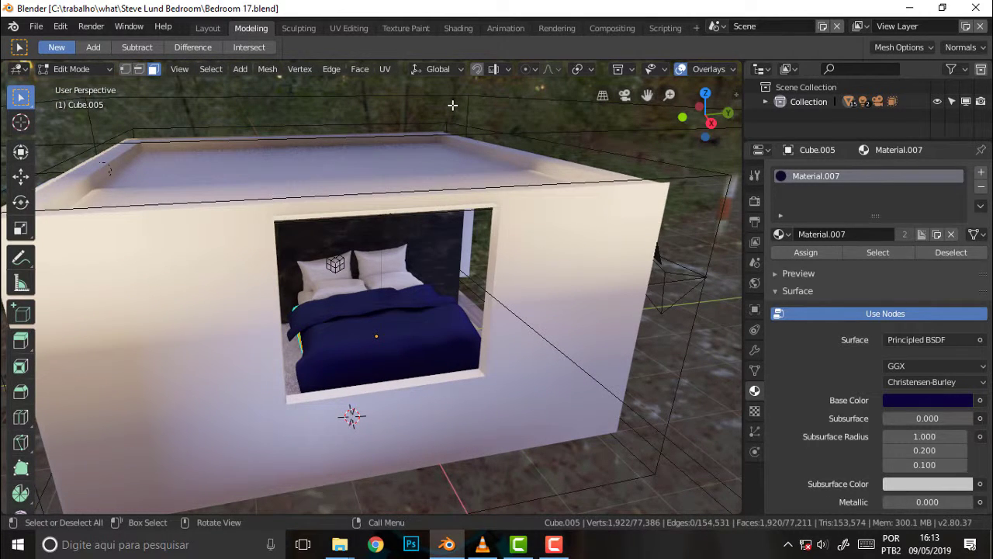
key(shift+a)
- Switch to Object Mode and add an area light to the scene
click(87, 68)
click(81, 81)
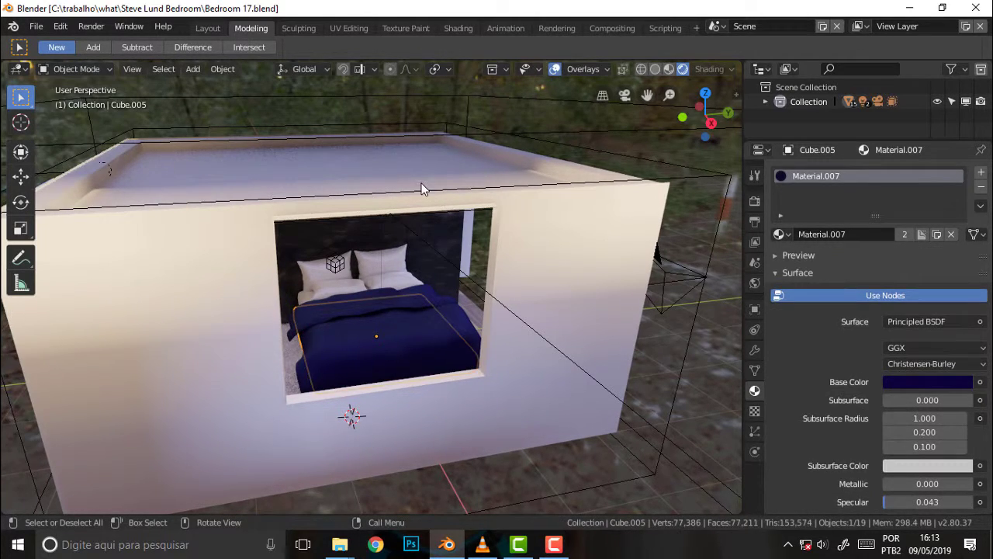
key(shift+a)
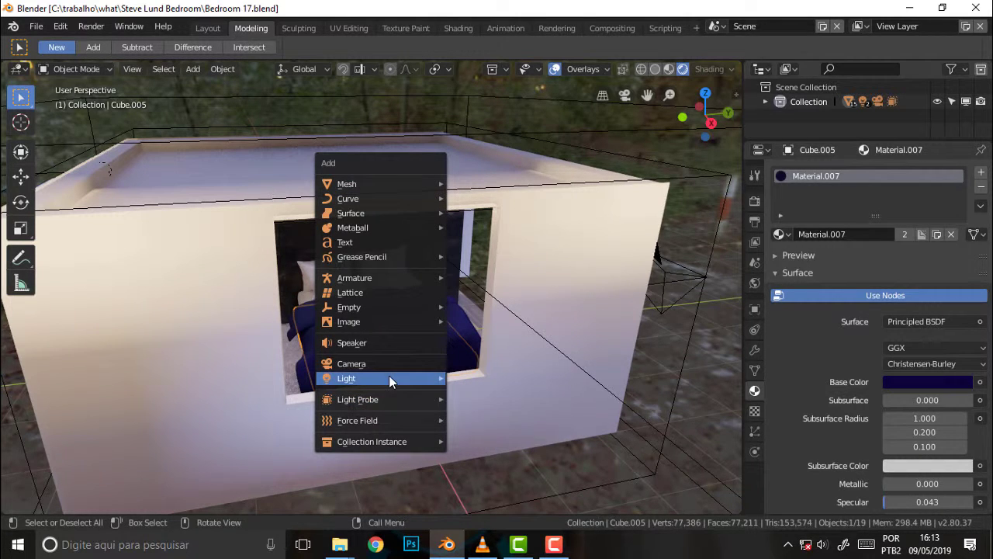
mouse_move(347, 378)
click(499, 423)
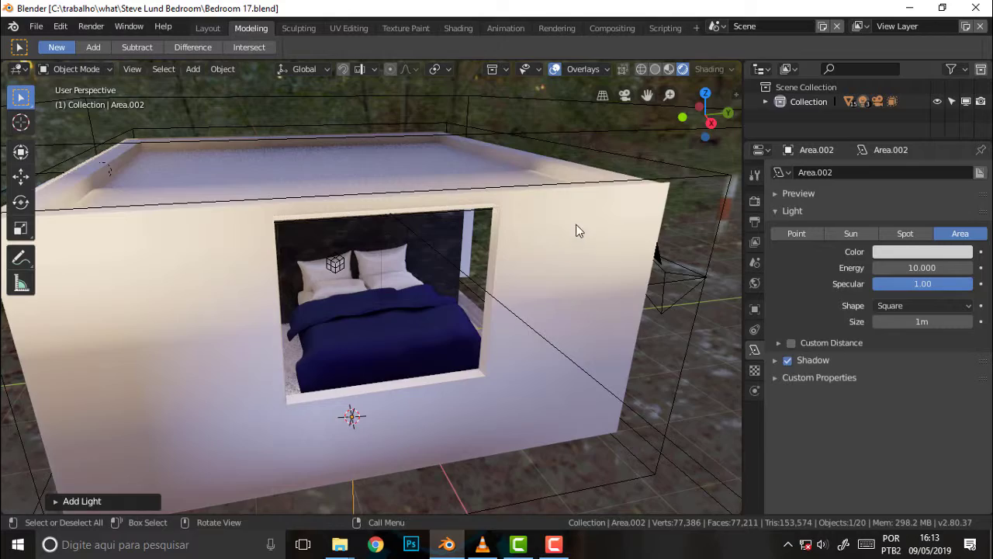
scroll(576, 230, down, 3)
mouse_move(564, 221)
middle_down()
mouse_move(598, 223)
mouse_move(454, 294)
middle_up()
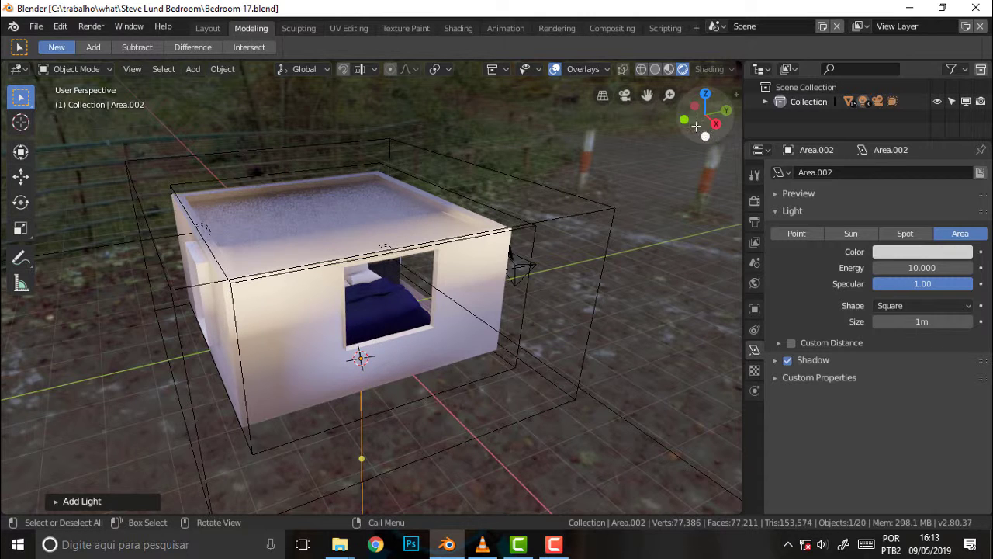
- Move and rotate the area light up into the window and set its size to 2 m
click(21, 152)
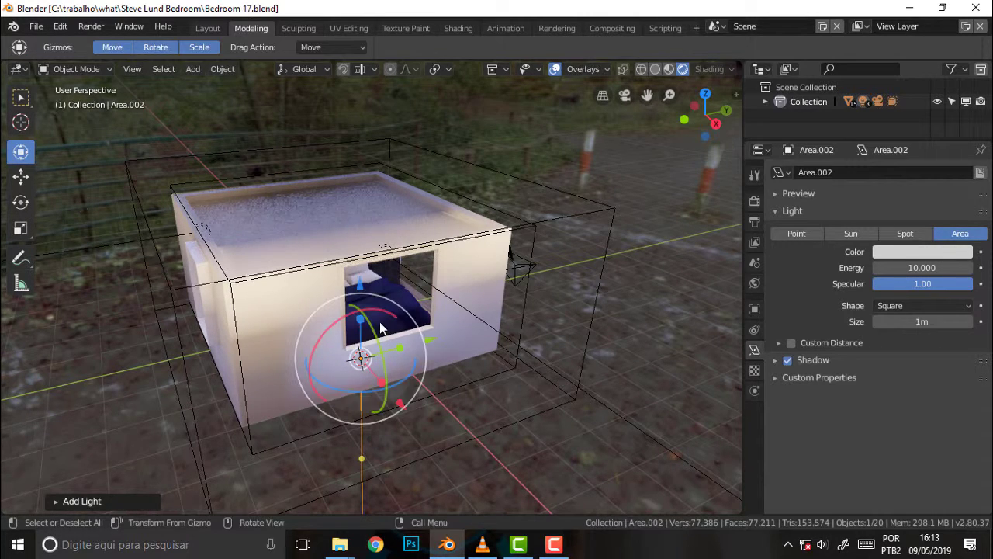
mouse_move(360, 286)
mouse_down()
mouse_move(370, 239)
mouse_move(407, 343)
mouse_move(468, 373)
mouse_move(434, 354)
mouse_up()
drag(425, 293, 425, 232)
mouse_move(547, 206)
middle_down()
mouse_move(344, 173)
mouse_move(405, 248)
middle_up()
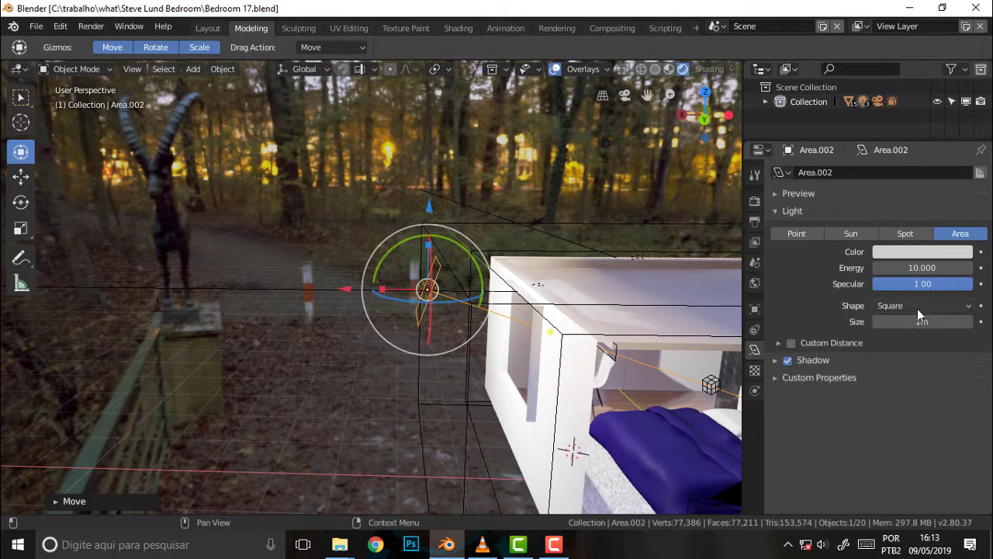
mouse_move(921, 321)
mouse_down()
mouse_move(954, 321)
mouse_move(927, 322)
mouse_up()
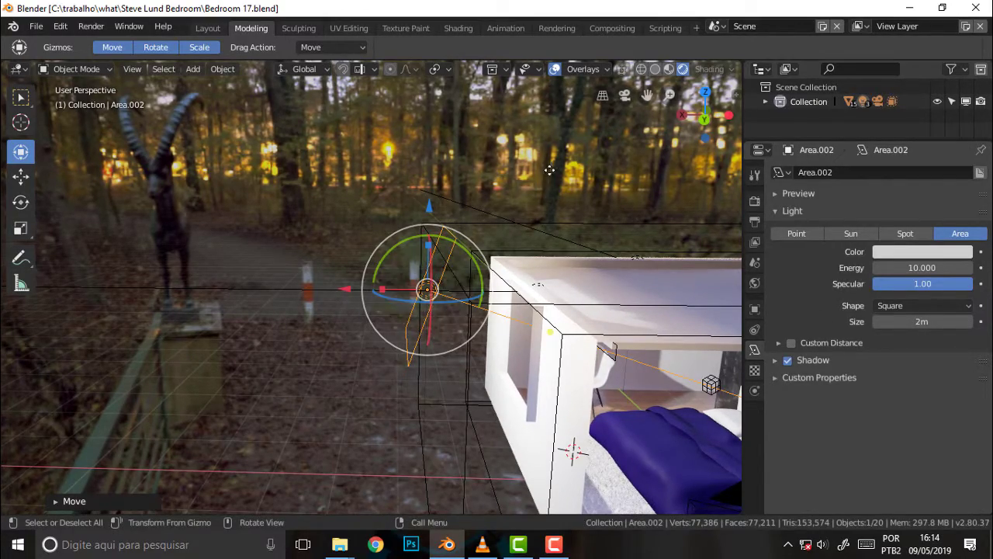
- Fine-tune the light's position, shifting it along X and lowering it in front of the window
middle_drag(550, 169, 568, 202)
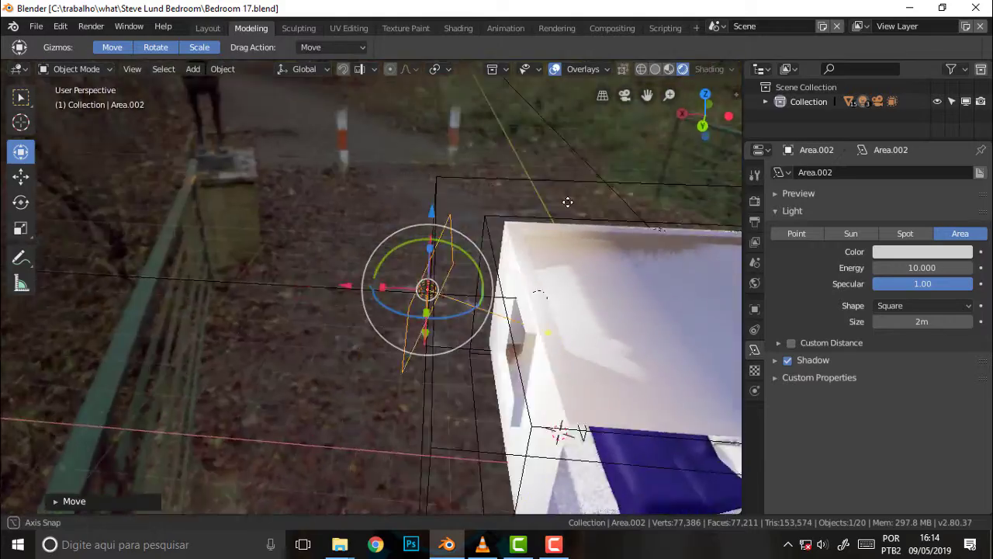
middle_drag(568, 202, 2, 217)
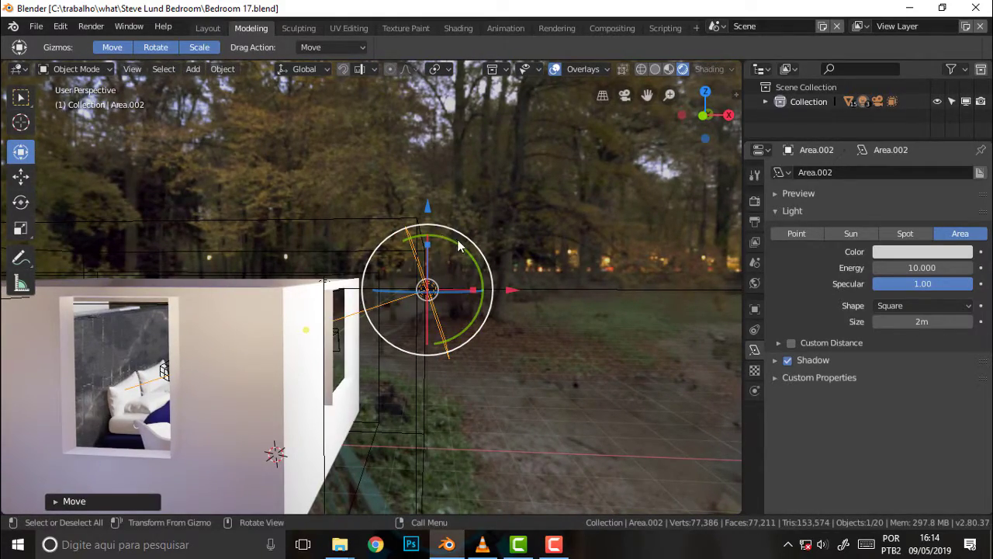
drag(429, 217, 426, 225)
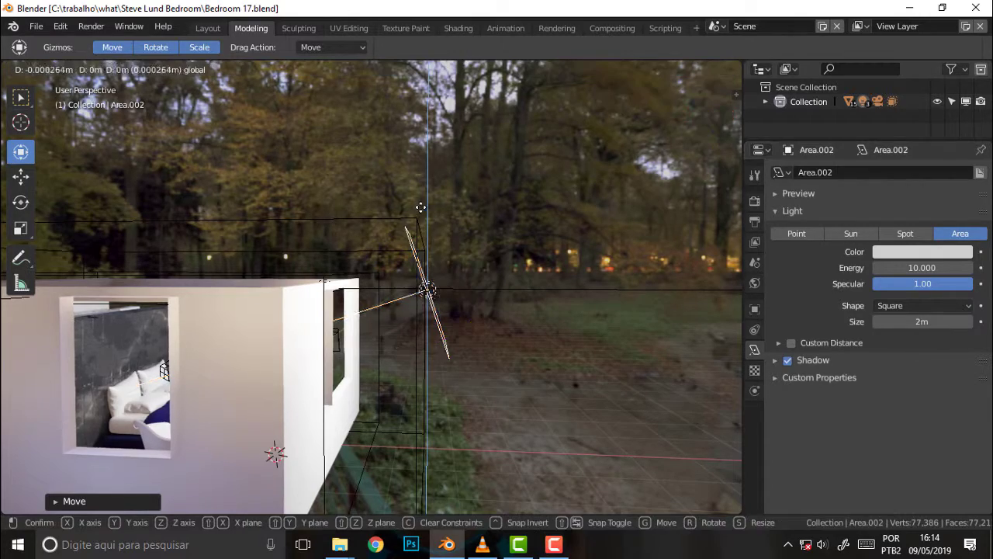
drag(512, 297, 452, 296)
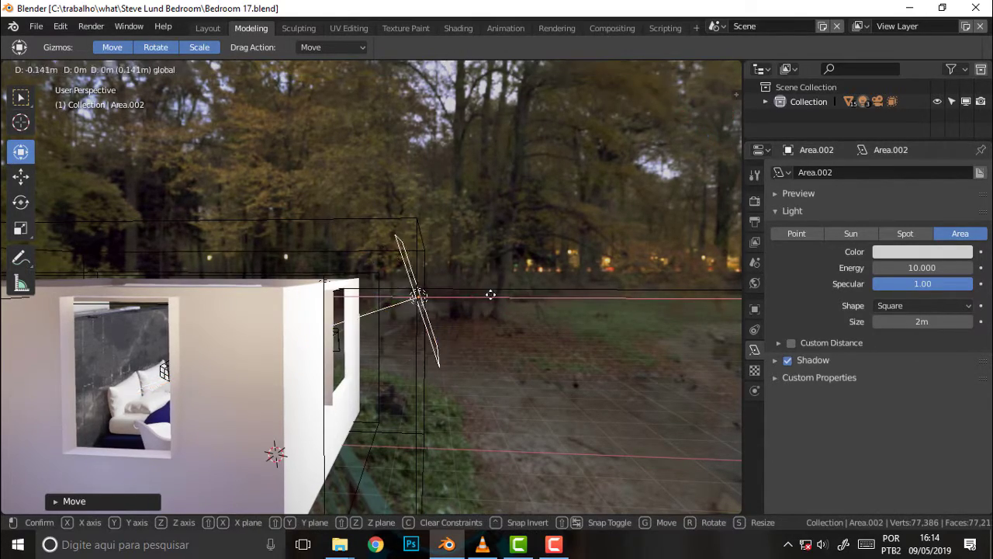
mouse_move(498, 221)
middle_down()
mouse_move(338, 222)
mouse_move(273, 235)
middle_up()
drag(368, 220, 368, 242)
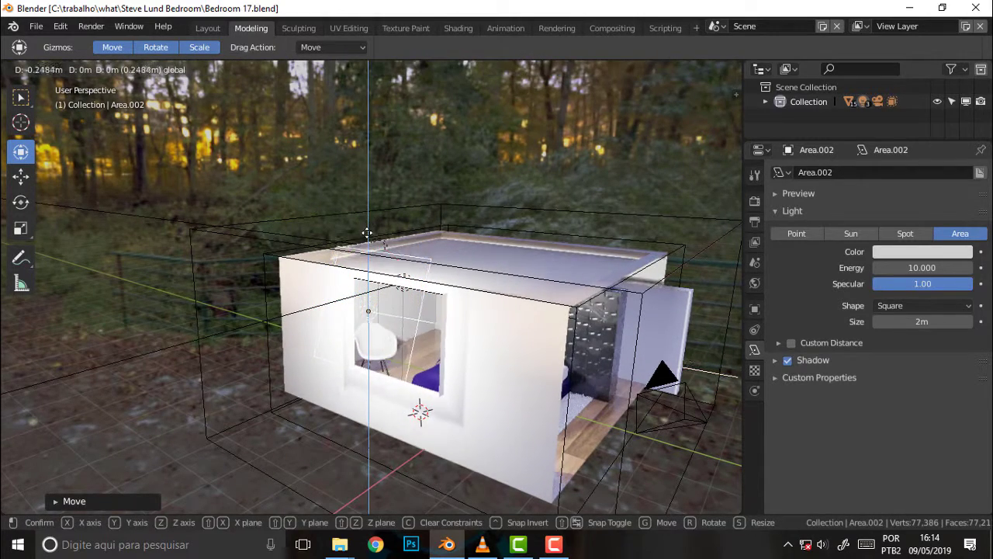
- Set the light's energy to 1.000 and colour to warm cream (R 1.000, G 0.848, B 0.590)
click(915, 268)
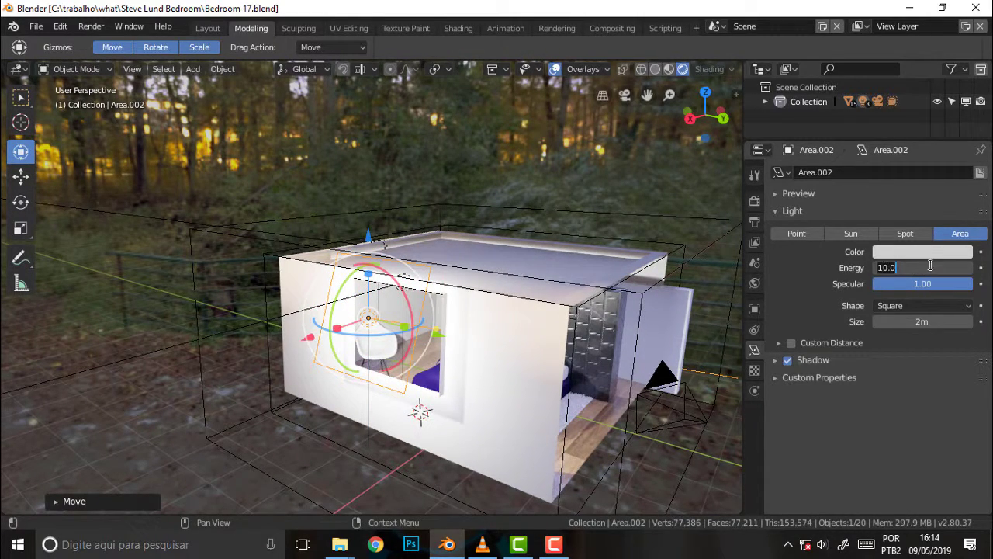
text(1)
key(Return)
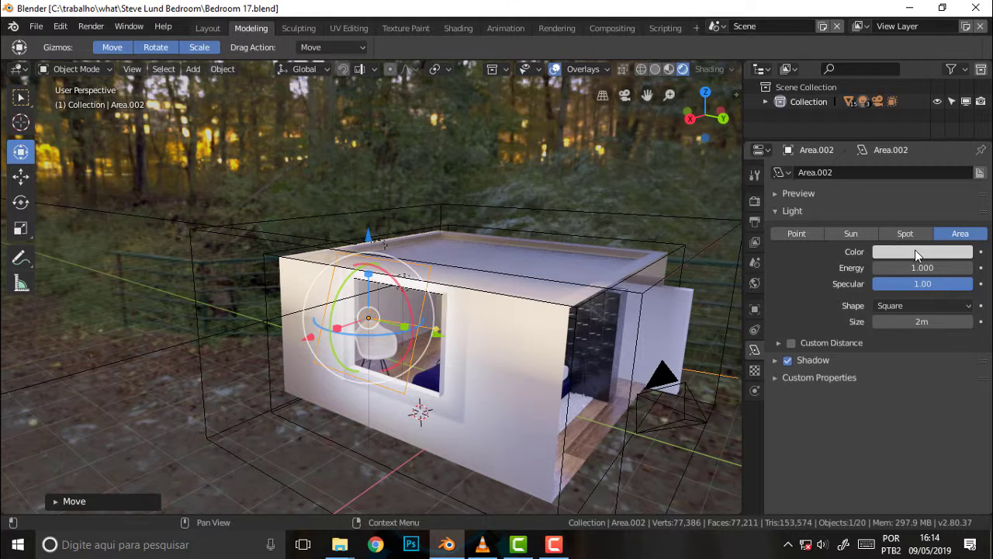
click(915, 253)
mouse_move(894, 112)
mouse_down()
mouse_move(886, 108)
mouse_move(887, 118)
mouse_up()
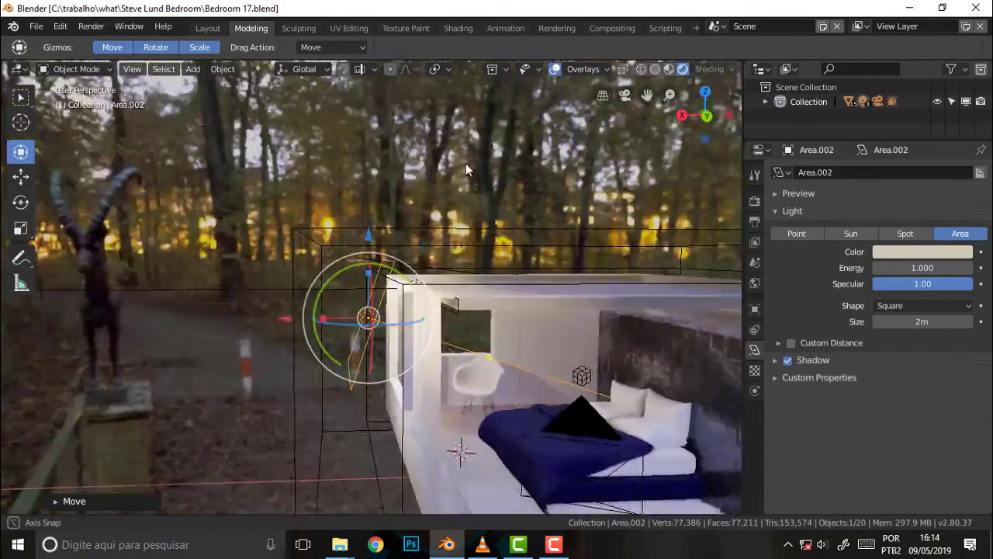
- Move the view into the bedroom and look through the scene camera
scroll(578, 185, up, 5)
middle_drag(578, 186, 444, 159)
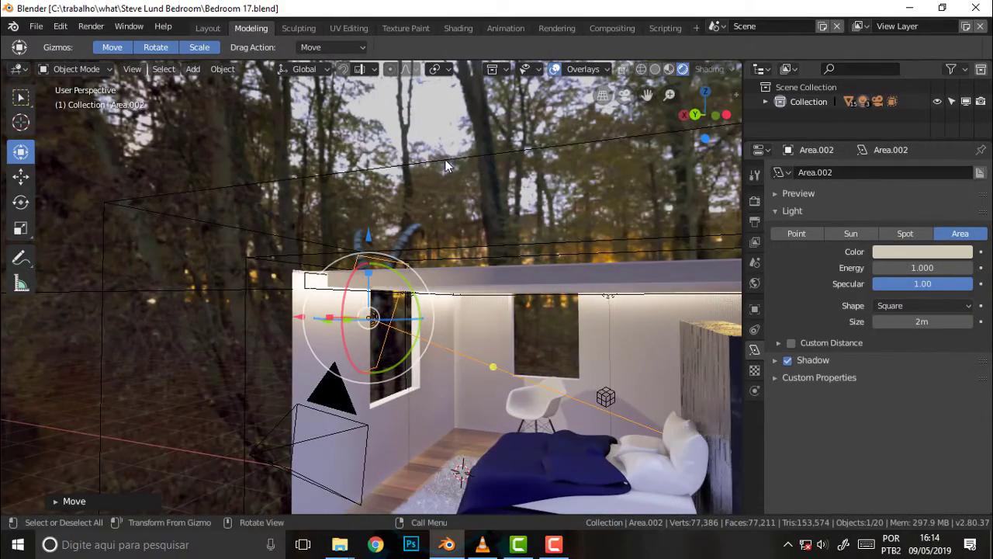
key(KP_0)
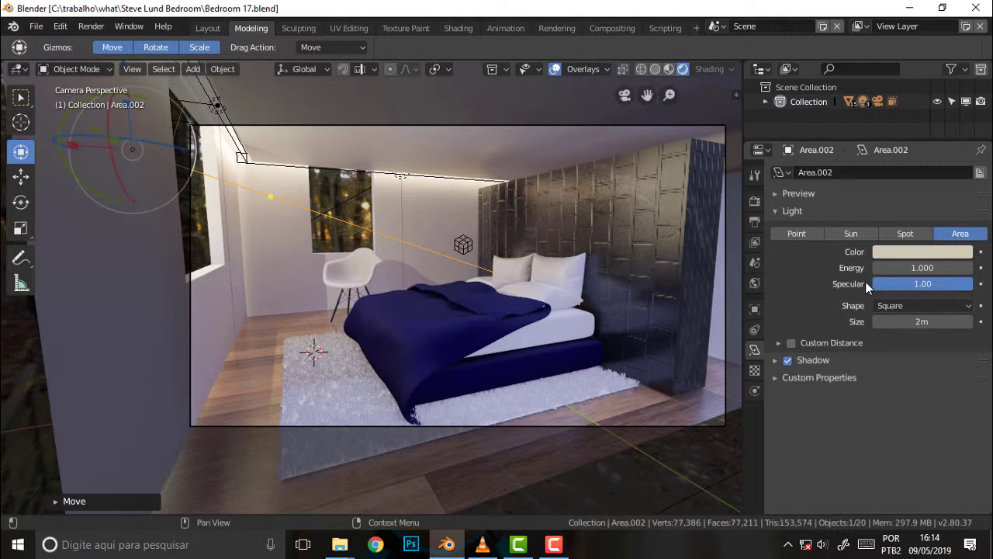
- Expand the light's shadow settings and scale the area light smaller
click(773, 360)
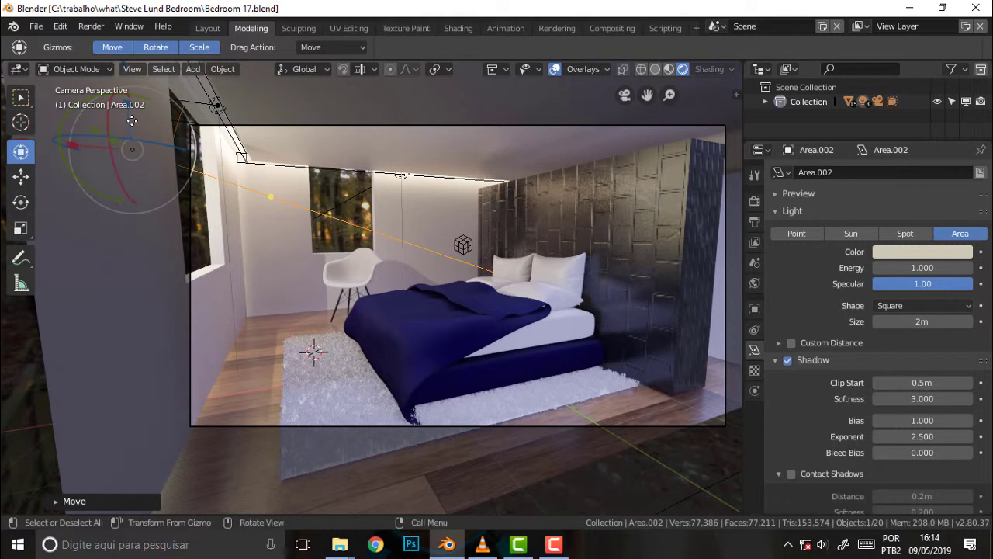
key(s)
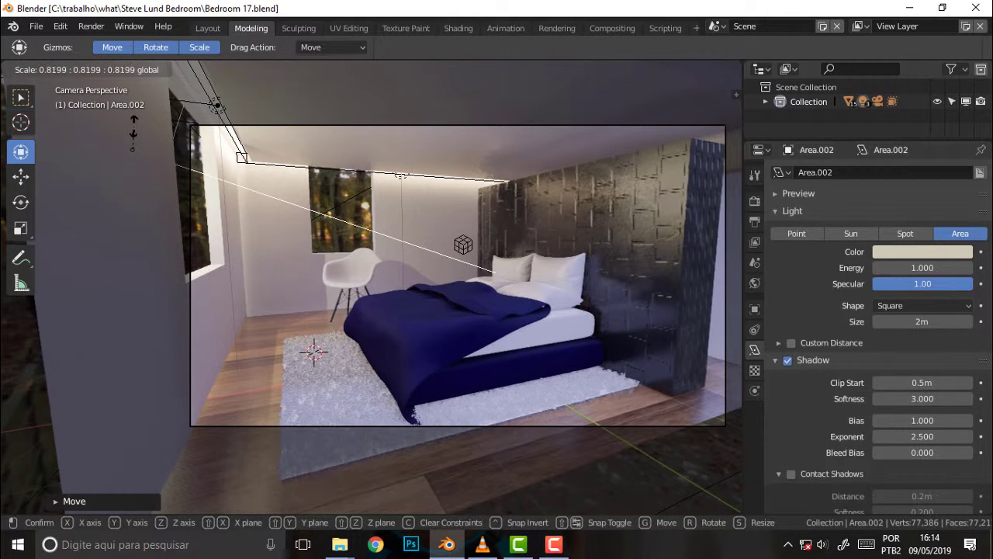
click(133, 131)
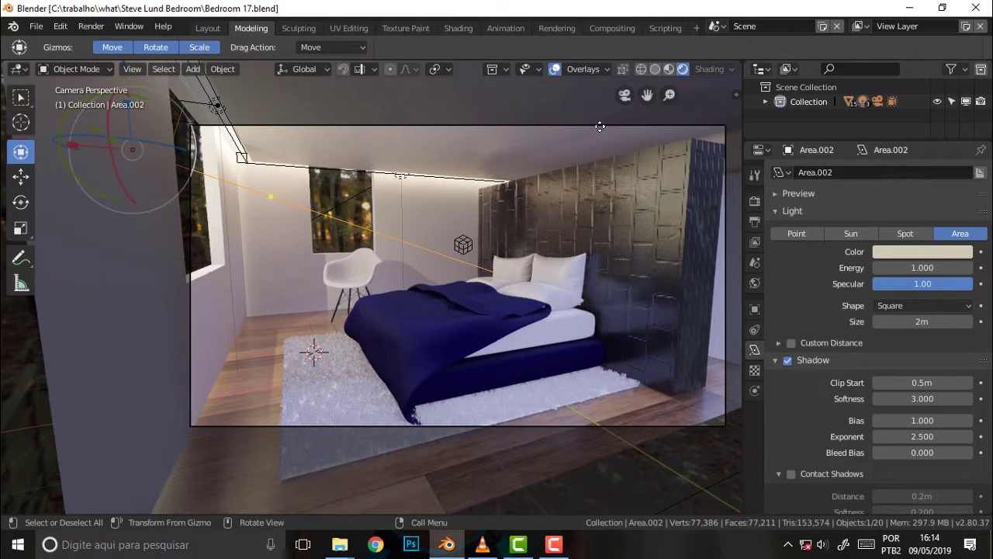
- Reposition the area light higher near the window and chair
middle_drag(541, 107, 647, 96)
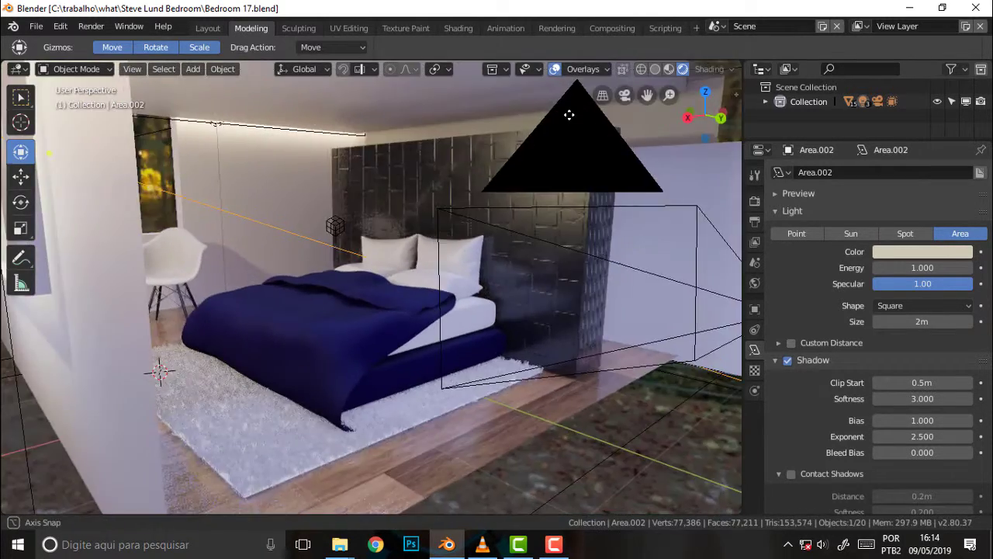
drag(648, 96, 69, 167)
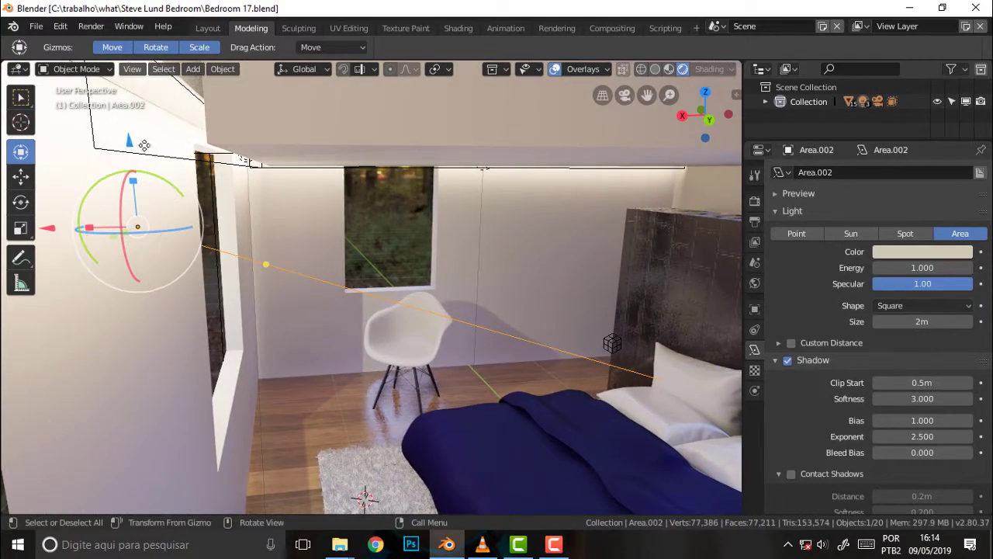
drag(129, 144, 131, 145)
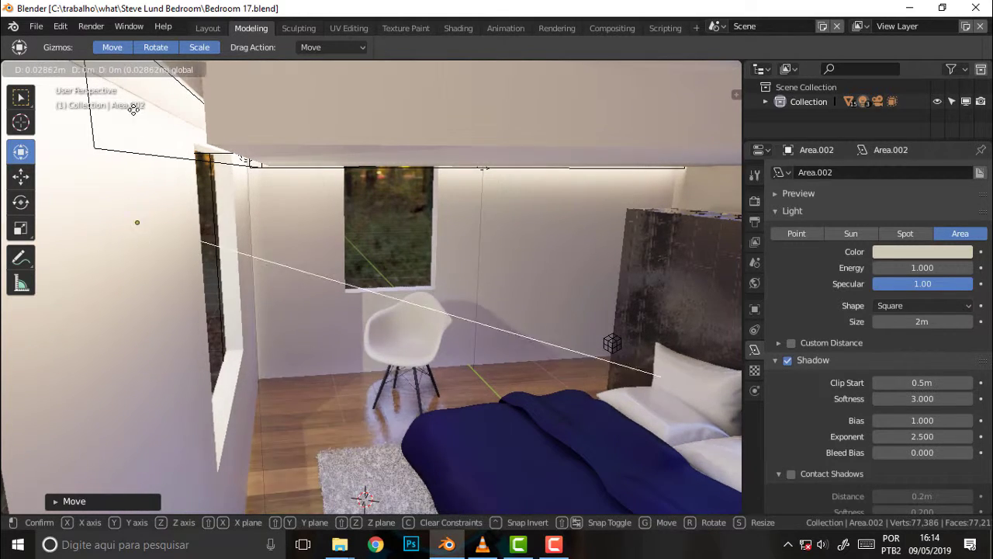
drag(131, 145, 138, 116)
scroll(426, 138, down, 8)
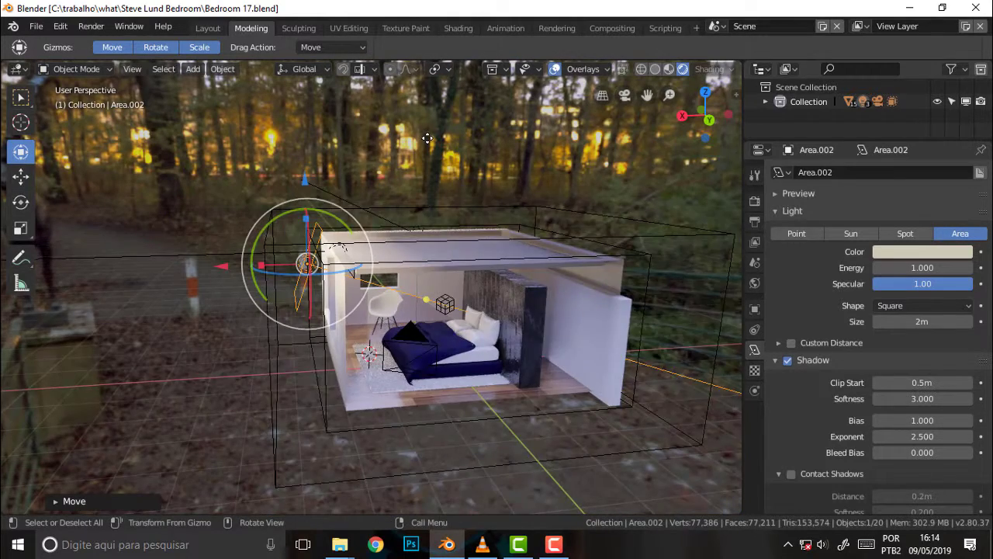
scroll(427, 124, up, 4)
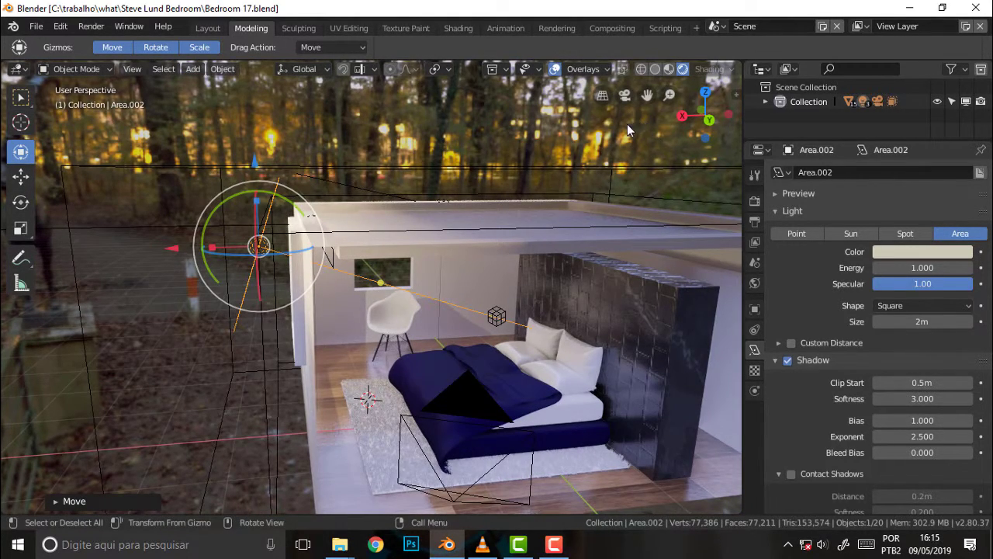
- Check the bedroom through the camera, then rewind the VLC tutorial to about 21:36
key(KP_0)
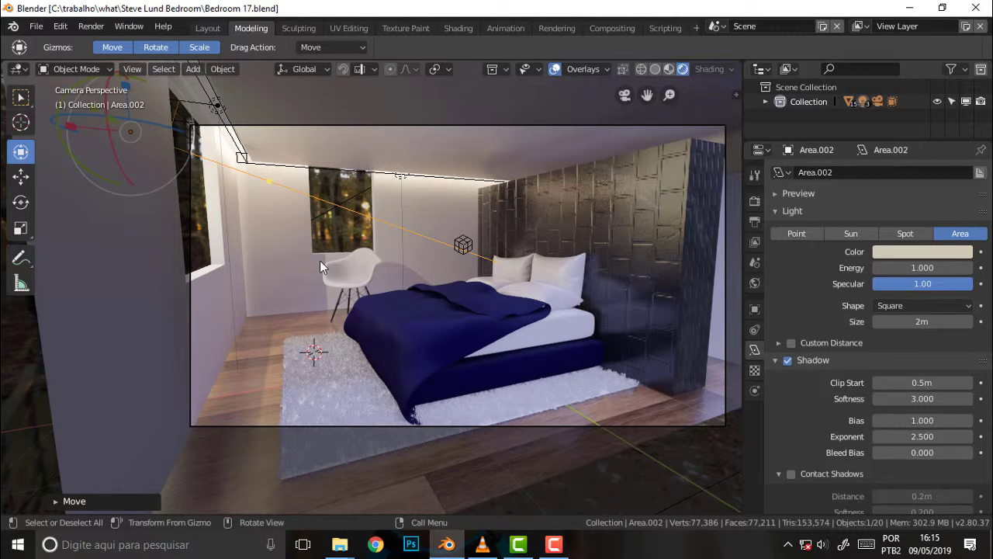
mouse_move(340, 252)
middle_down()
mouse_move(514, 266)
mouse_move(357, 261)
mouse_move(296, 248)
mouse_move(349, 256)
middle_up()
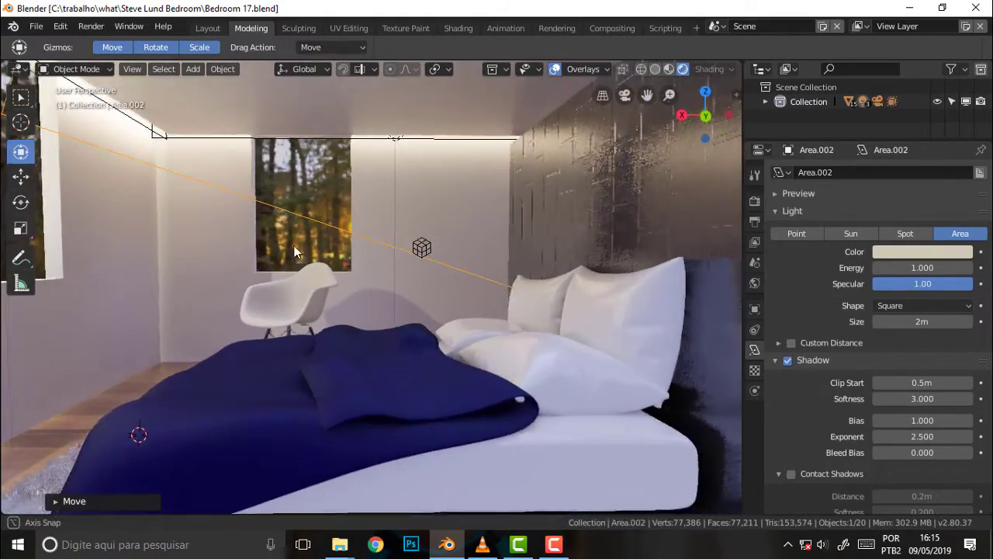
key(alt+Tab)
mouse_move(598, 501)
mouse_down()
mouse_move(578, 499)
mouse_move(614, 499)
mouse_move(585, 504)
mouse_up()
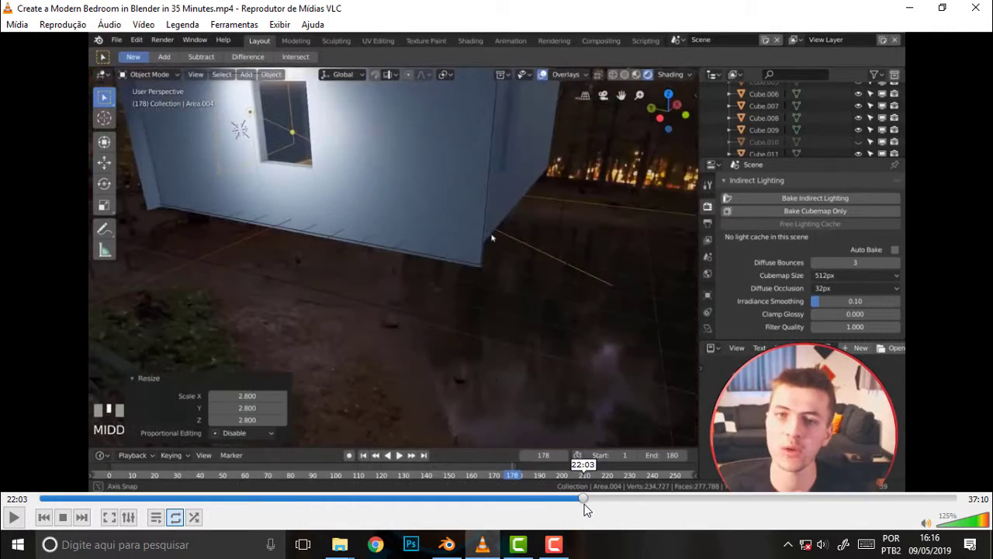
- Back in Blender, duplicate the Area.002 light and place the copy, Area.003
click(449, 546)
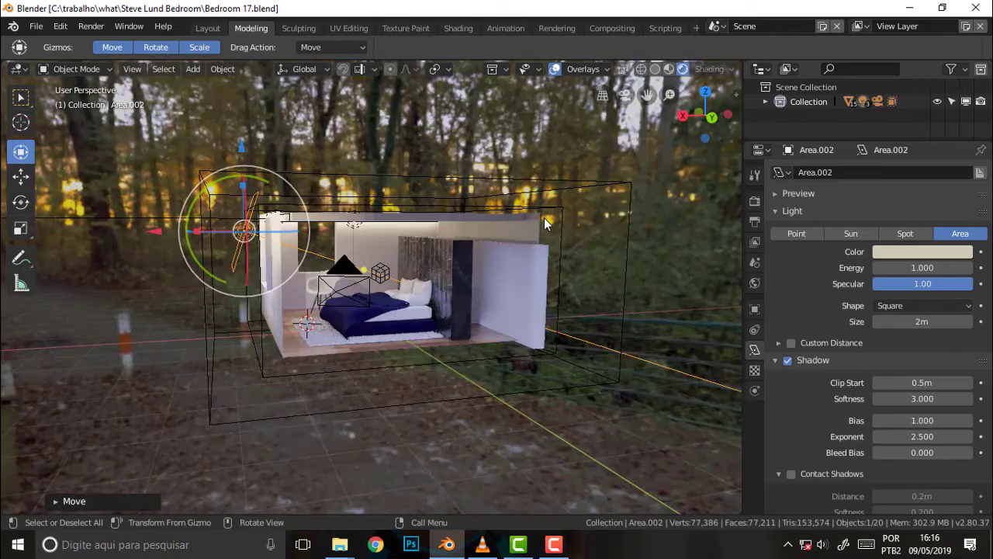
mouse_move(413, 220)
middle_down()
mouse_move(616, 230)
mouse_move(586, 231)
middle_up()
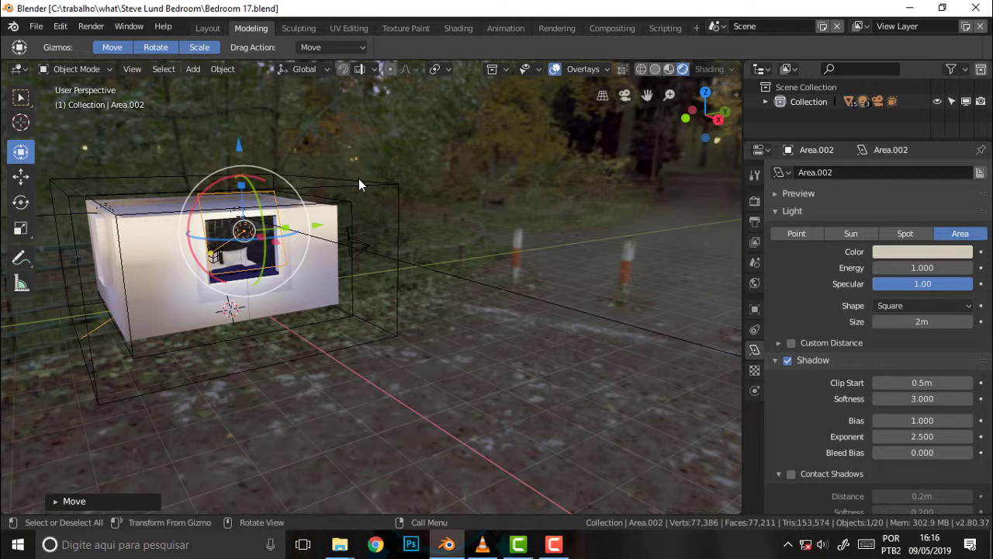
key(shift+d)
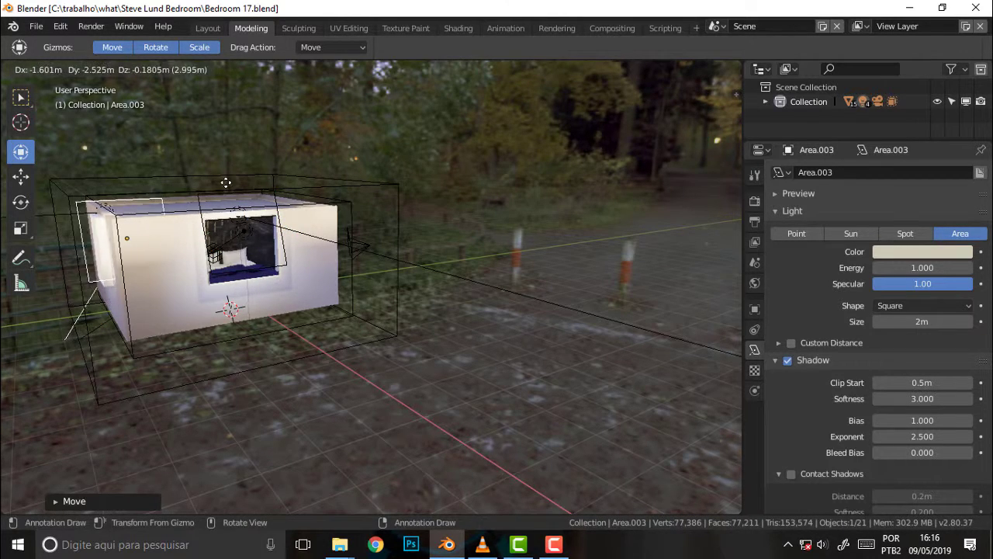
click(178, 177)
- Rotate Area.003 beside the window so it faces into the room
mouse_move(346, 155)
middle_down()
mouse_move(573, 133)
mouse_move(555, 135)
middle_up()
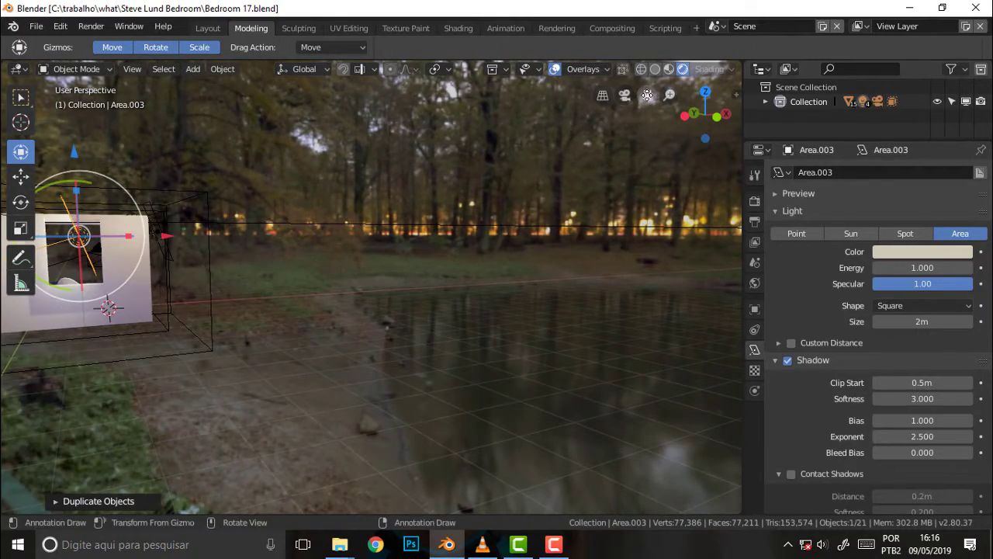
drag(647, 94, 900, 139)
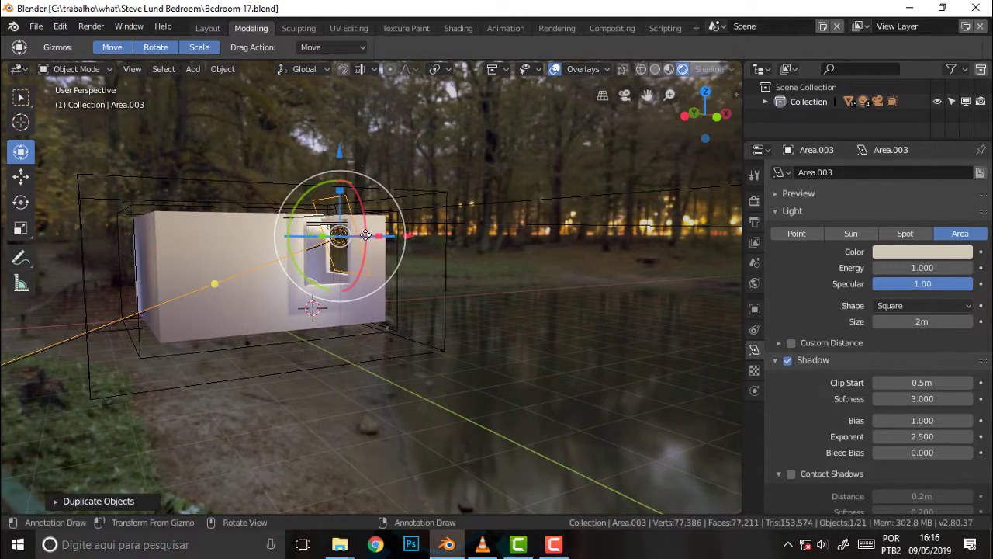
mouse_move(339, 237)
mouse_down()
mouse_move(620, 401)
mouse_move(337, 381)
mouse_move(77, 407)
mouse_up()
click(78, 405)
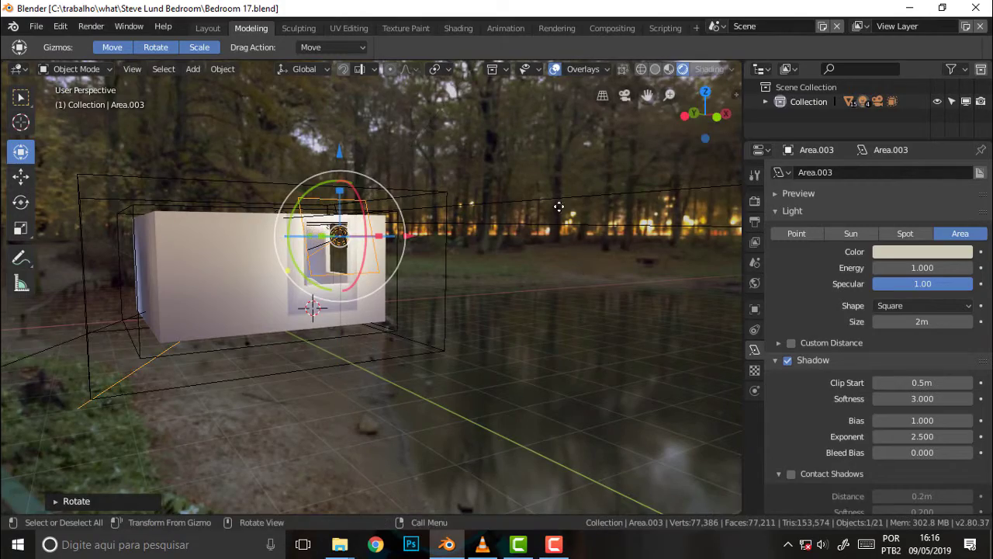
mouse_move(561, 206)
middle_down()
mouse_move(308, 233)
mouse_move(443, 343)
mouse_move(421, 377)
mouse_move(177, 169)
mouse_move(171, 125)
mouse_move(333, 206)
mouse_move(392, 187)
mouse_move(402, 192)
middle_up()
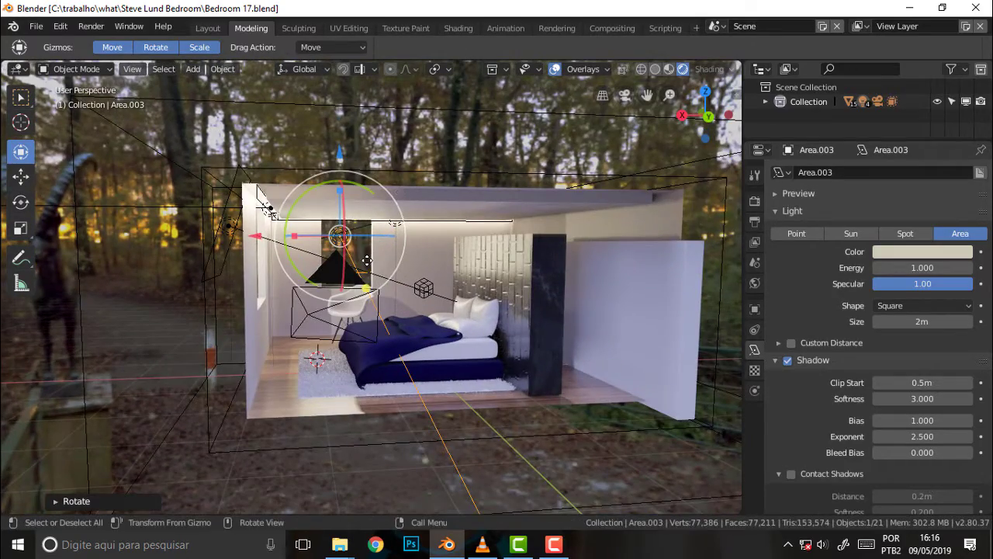
mouse_move(317, 267)
mouse_down()
mouse_move(380, 222)
mouse_move(366, 221)
mouse_move(403, 248)
mouse_up()
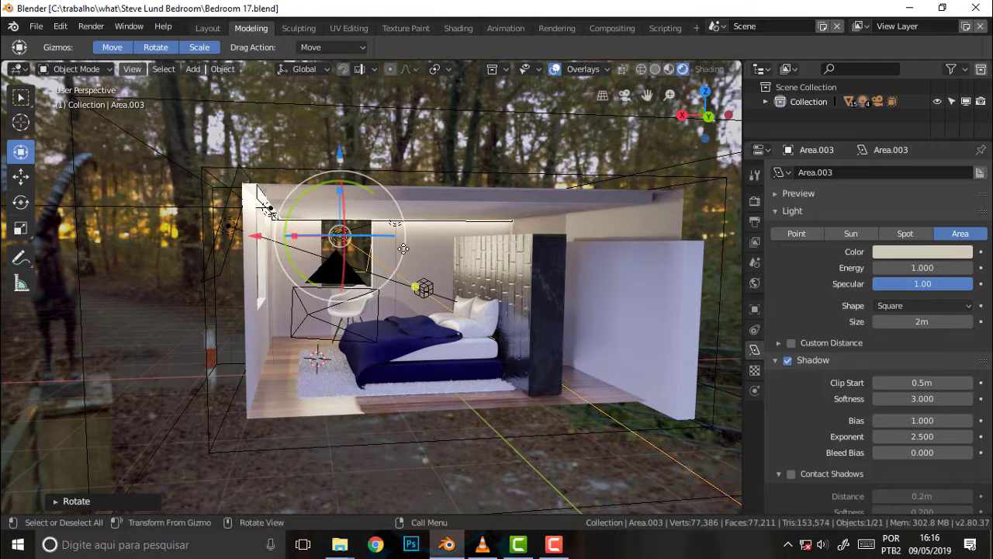
- Make Area.003 sky blue (RGB 0.212, 0.634, 1.000) and review the Output and Render settings
click(920, 255)
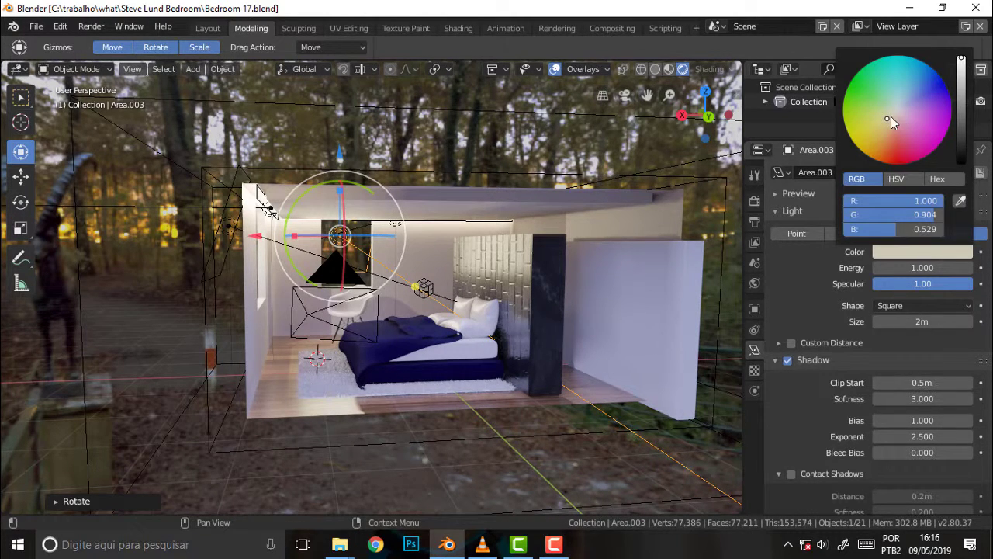
drag(889, 118, 907, 83)
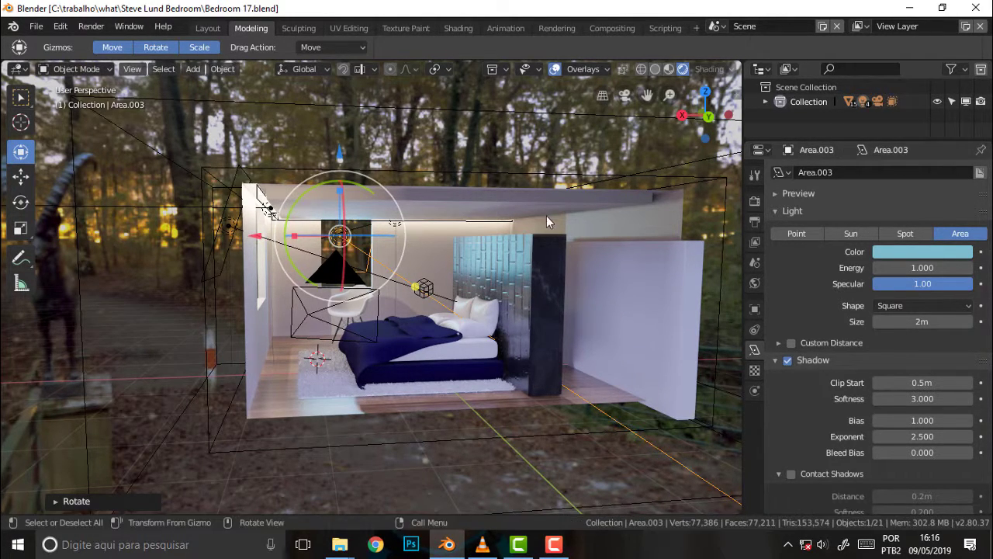
click(754, 222)
scroll(989, 256, down, 2)
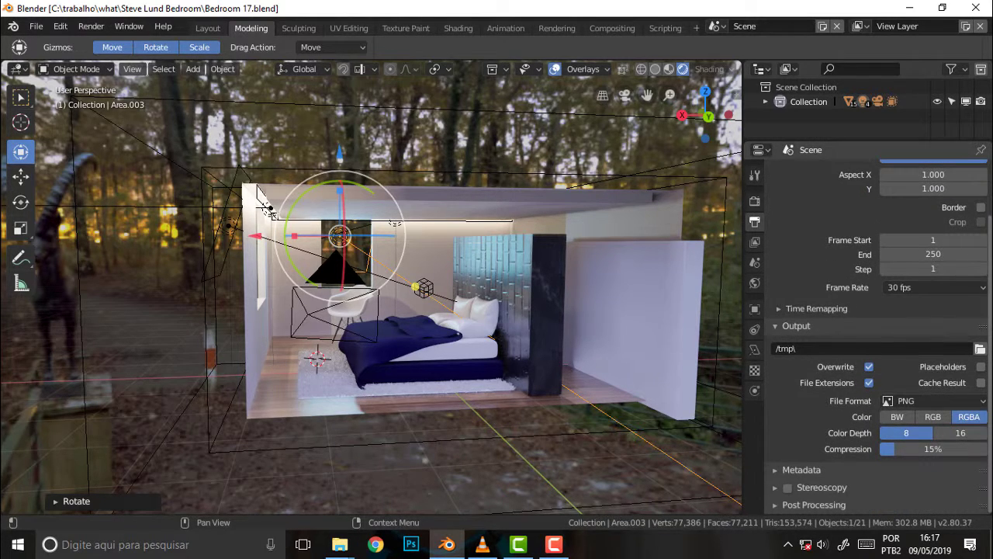
click(755, 201)
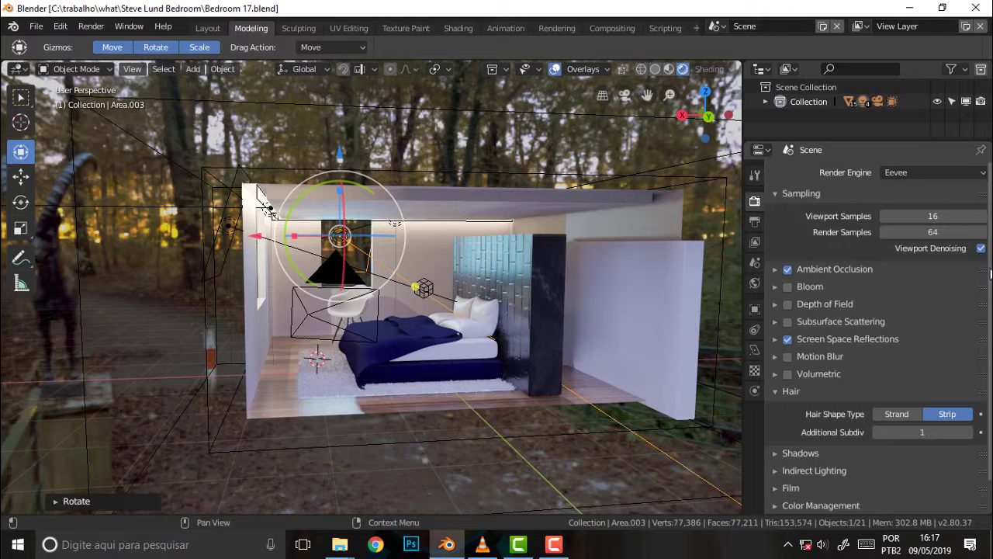
scroll(990, 248, down, 1)
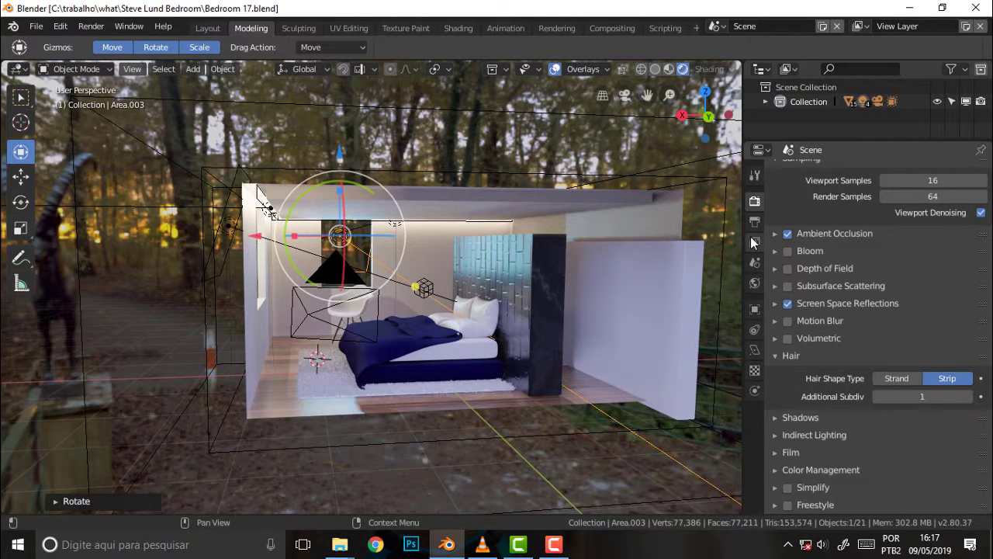
click(755, 223)
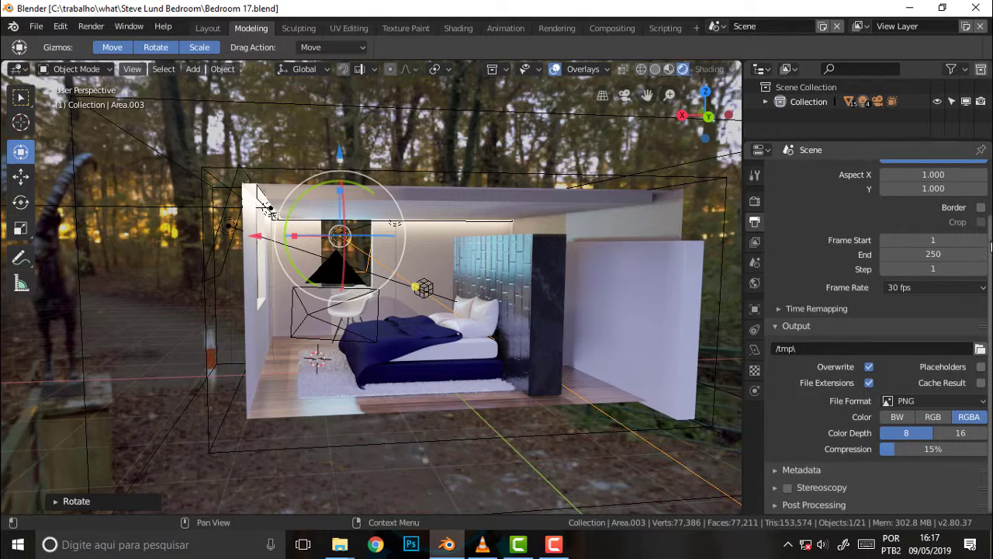
- Return to the light settings and enlarge the Outliner panel
scroll(869, 326, up, 2)
scroll(869, 326, down, 2)
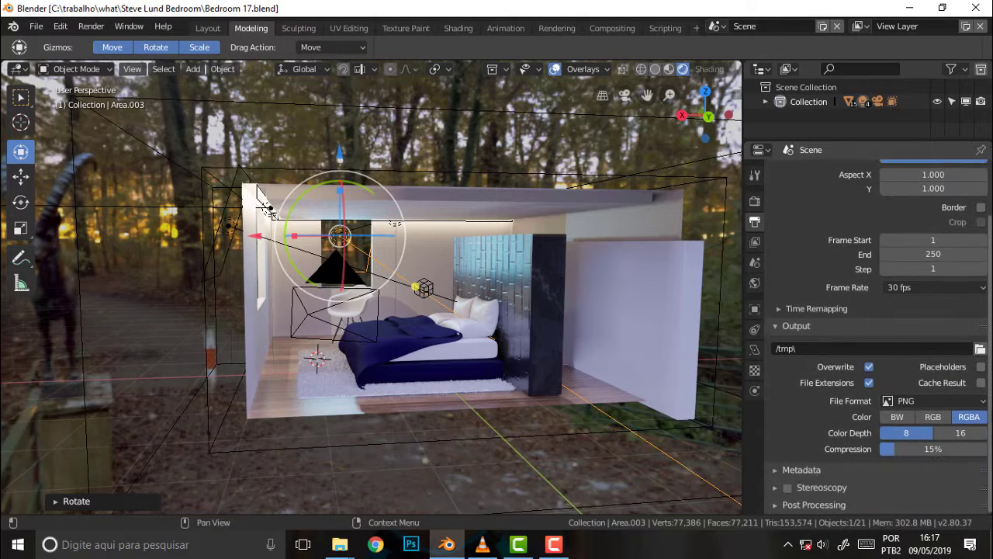
click(755, 350)
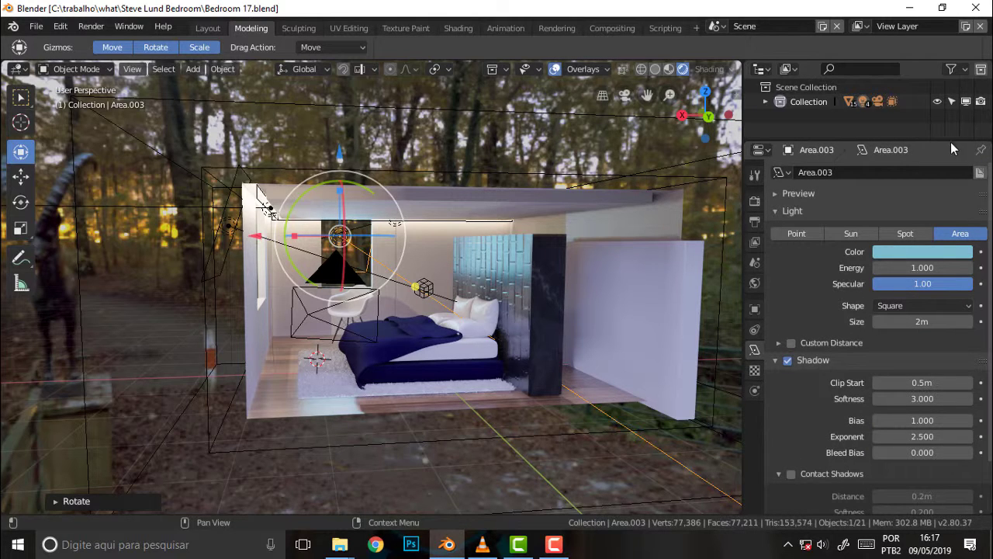
drag(939, 142, 943, 231)
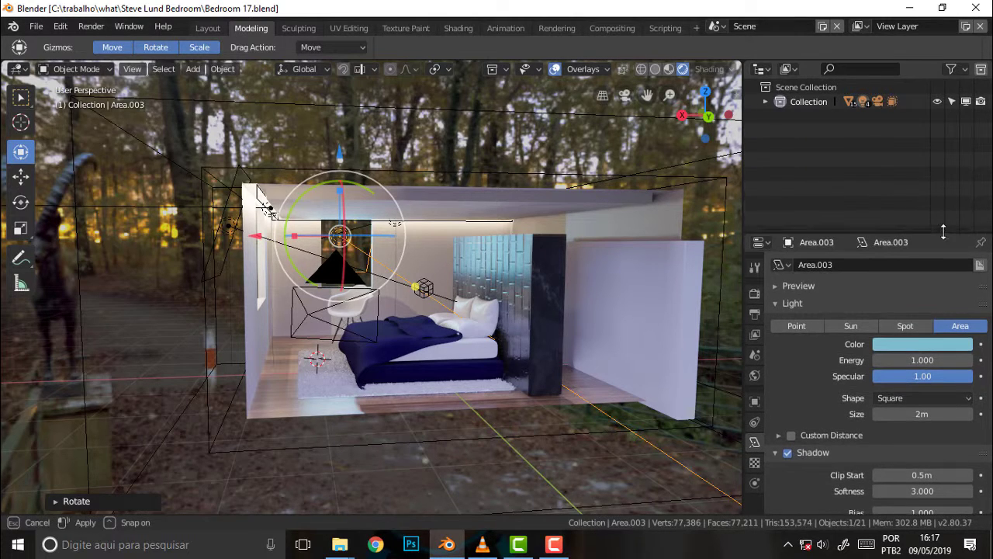
- Expand the Collection in the Outliner and select the IrradianceVolume
click(766, 102)
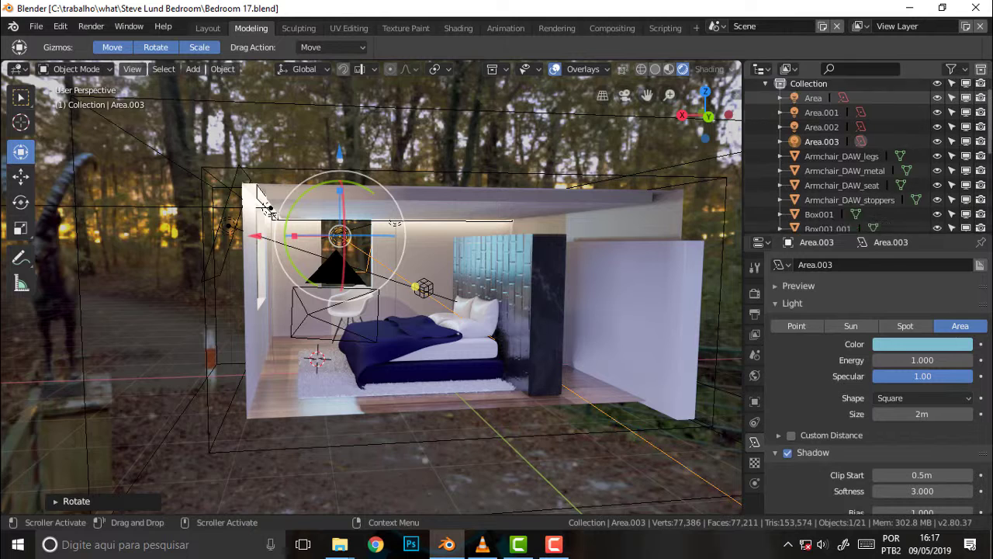
scroll(873, 186, down, 5)
click(853, 184)
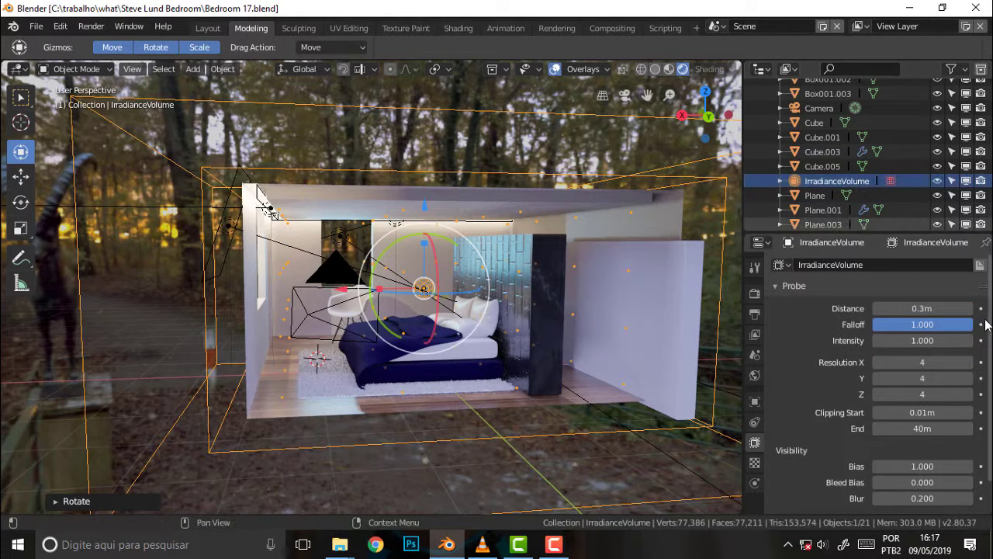
scroll(988, 290, down, 2)
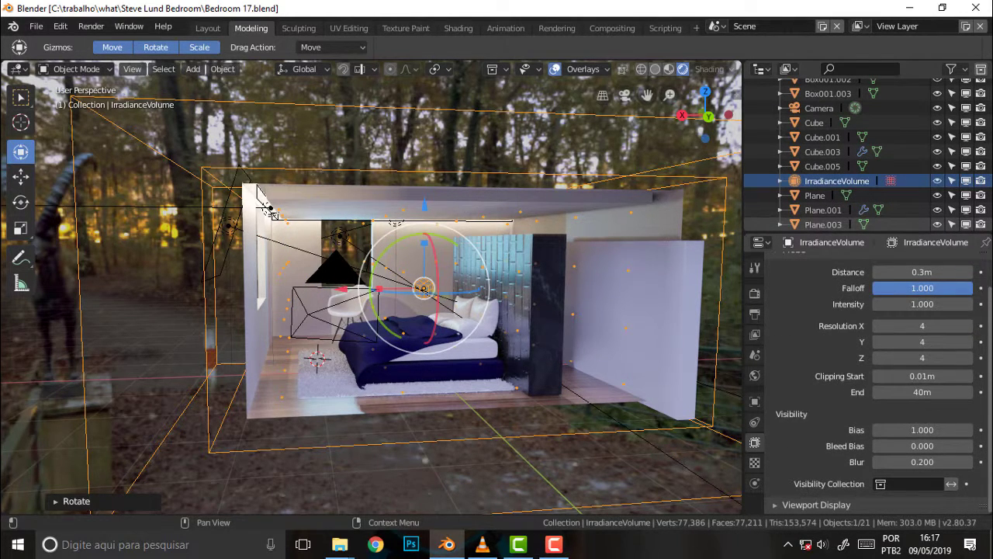
- In Render properties, expand Indirect Lighting and start Bake Indirect Lighting
click(754, 268)
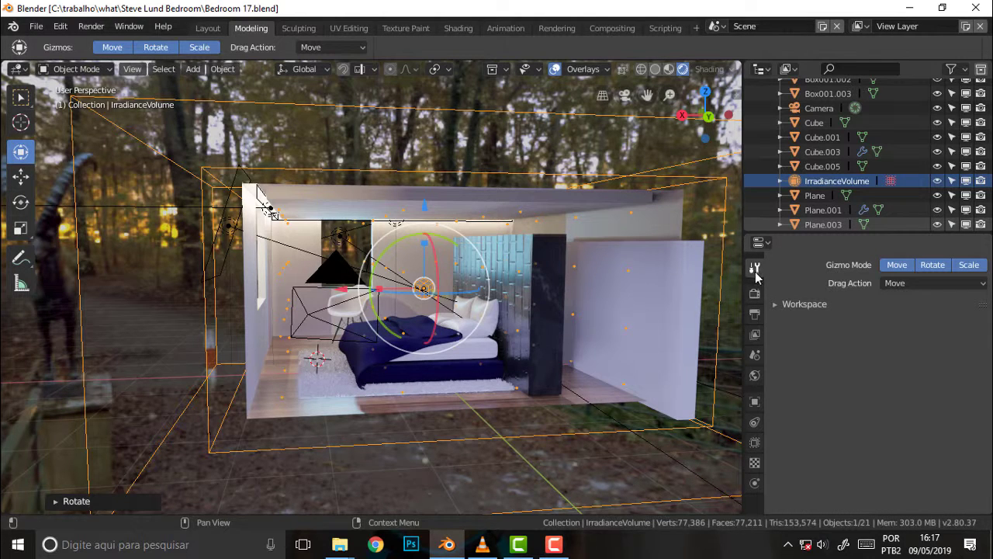
click(754, 294)
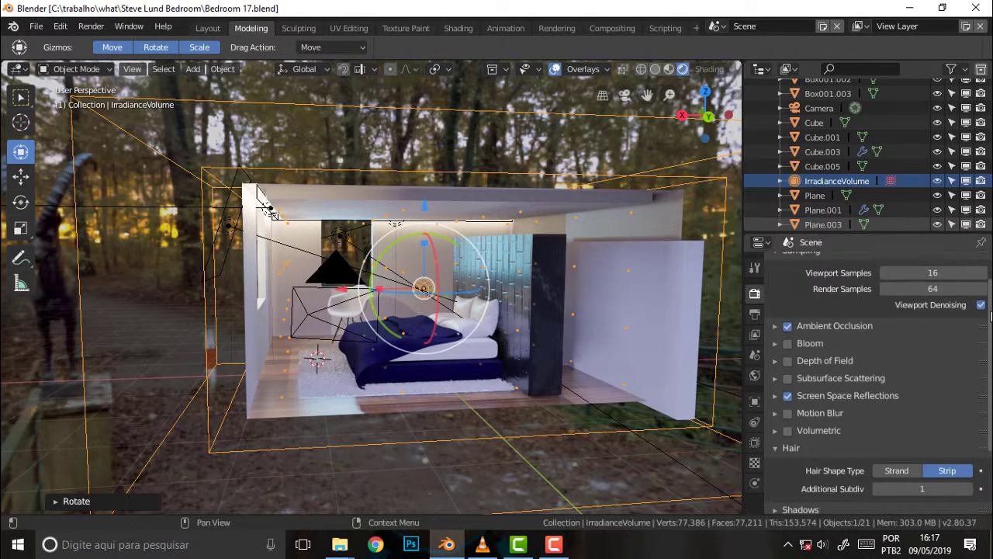
scroll(893, 442, down, 3)
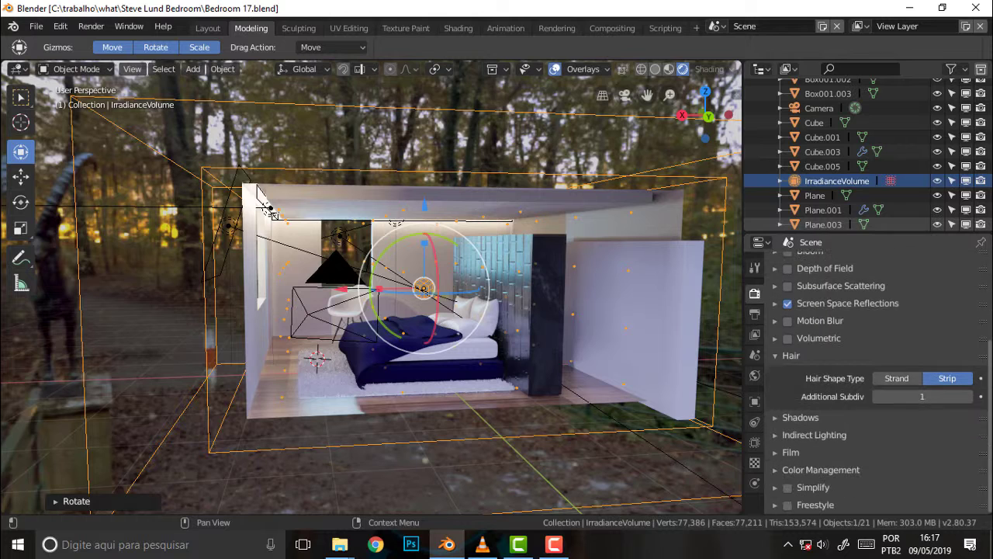
click(777, 436)
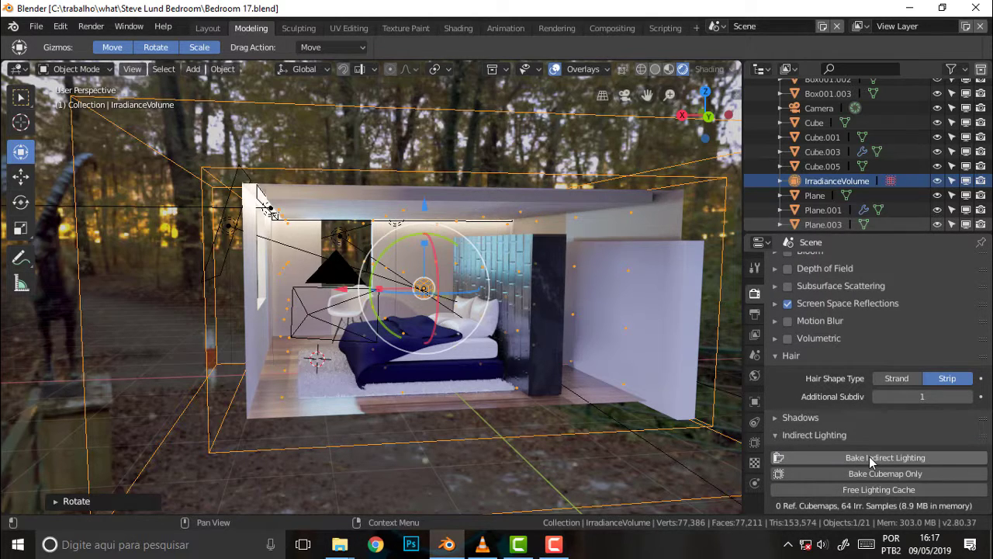
click(871, 458)
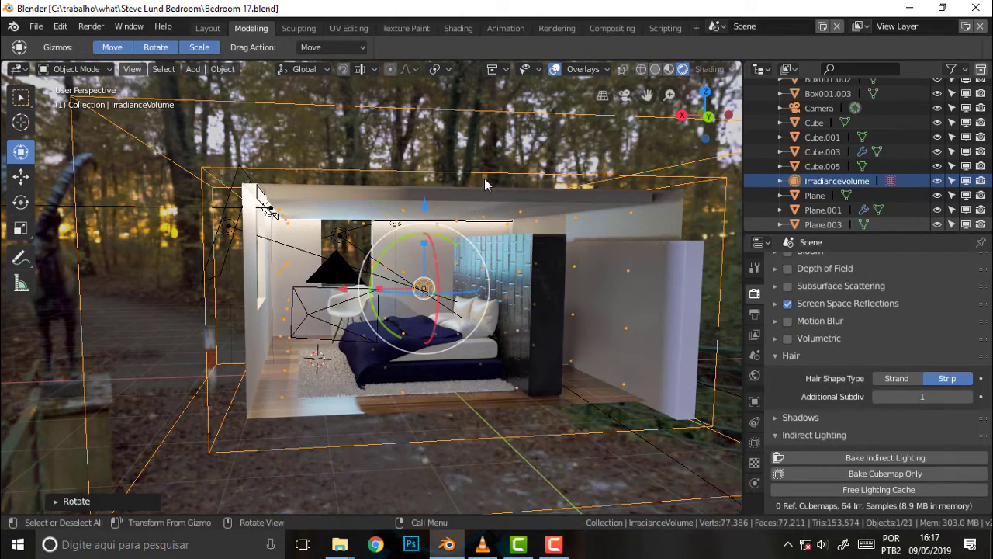
- View through the camera, then reframe and orbit inside the room beside the bed, chair and window
key(KP_0)
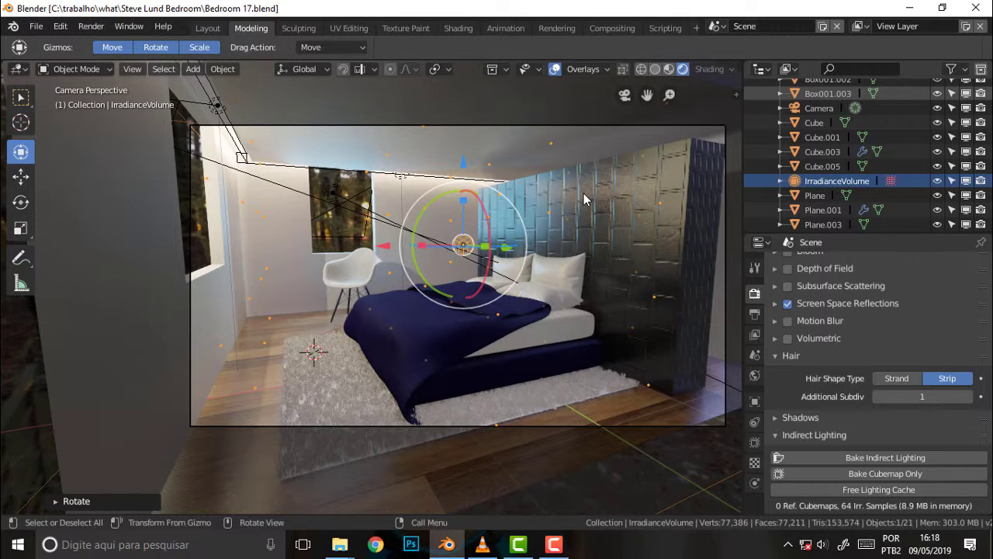
scroll(585, 201, up, 2)
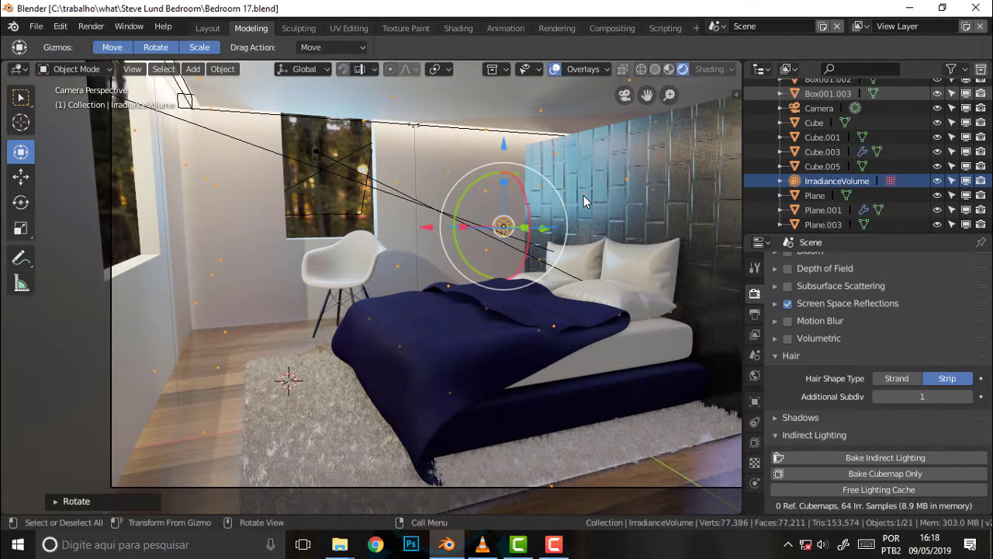
mouse_move(646, 94)
mouse_down()
mouse_move(605, 92)
mouse_move(620, 234)
mouse_up()
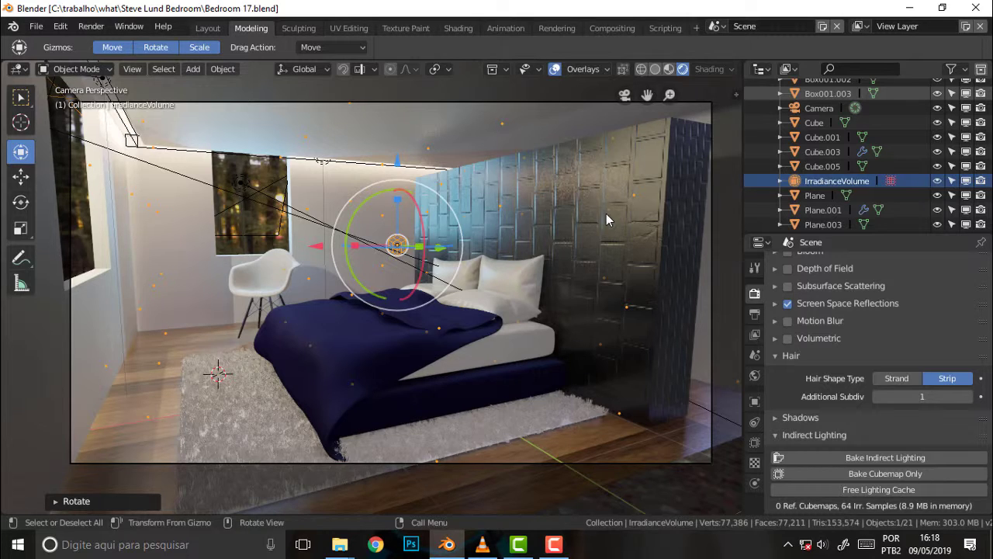
middle_drag(609, 217, 596, 218)
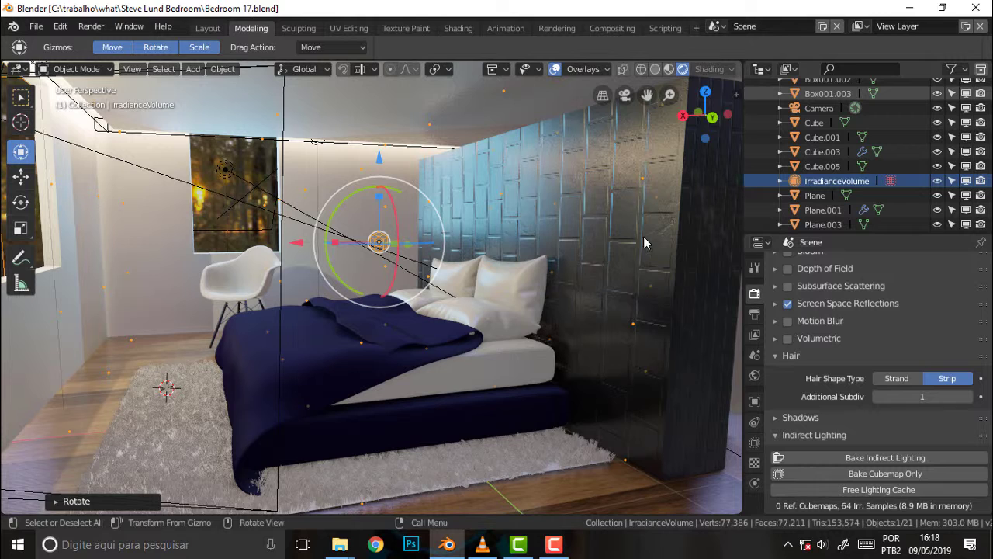
scroll(666, 201, down, 5)
scroll(666, 201, up, 5)
click(553, 553)
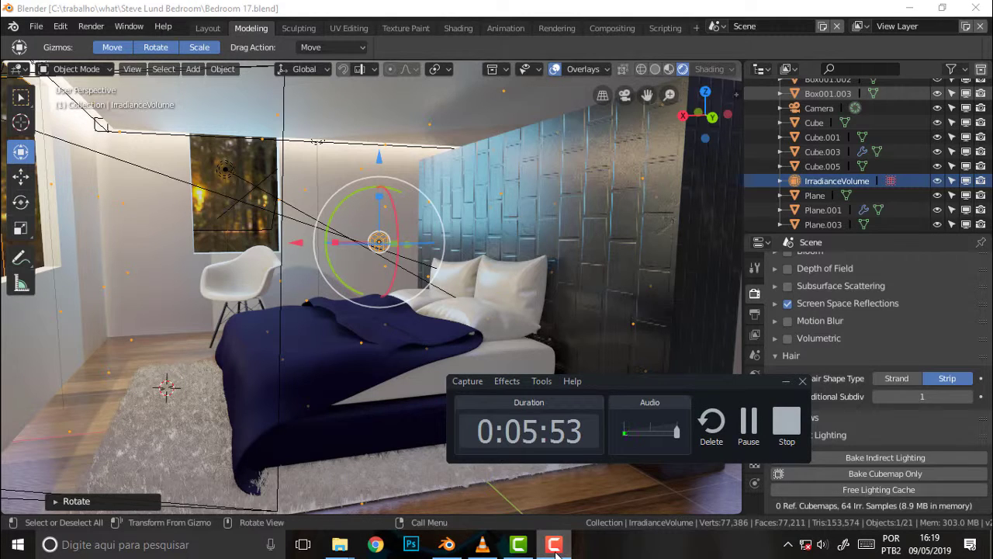
click(555, 553)
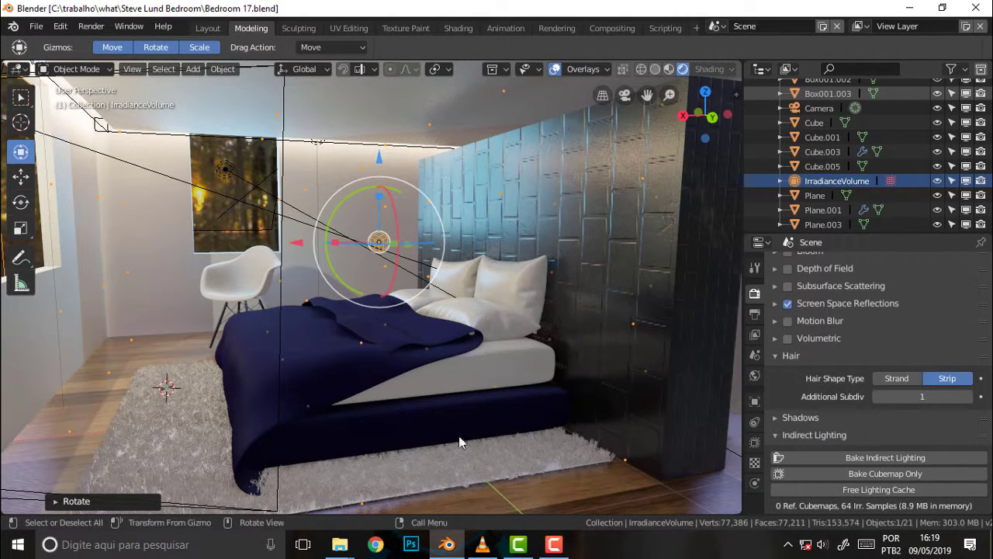
- Bring up VLC and skip the tutorial forward from 22:33 to 23:03
click(484, 551)
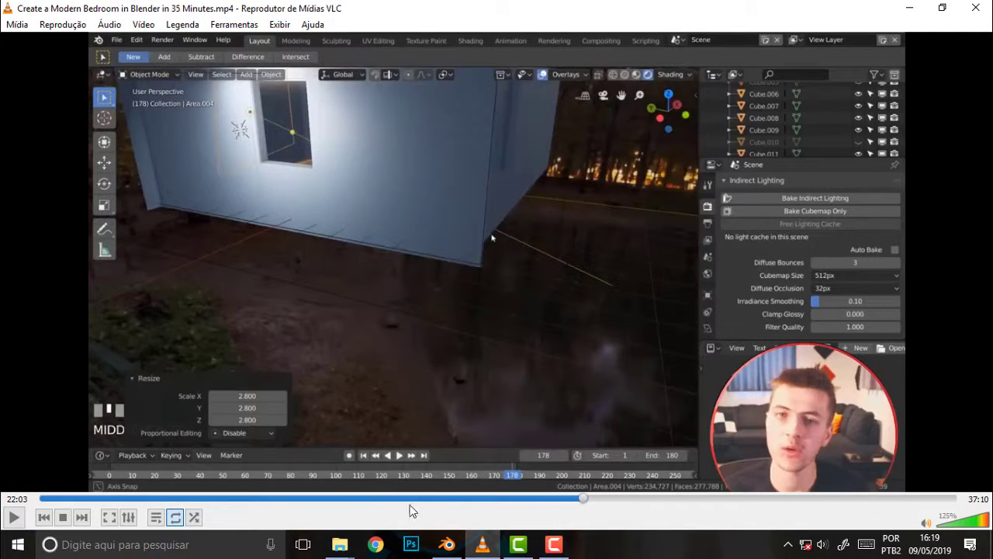
click(596, 499)
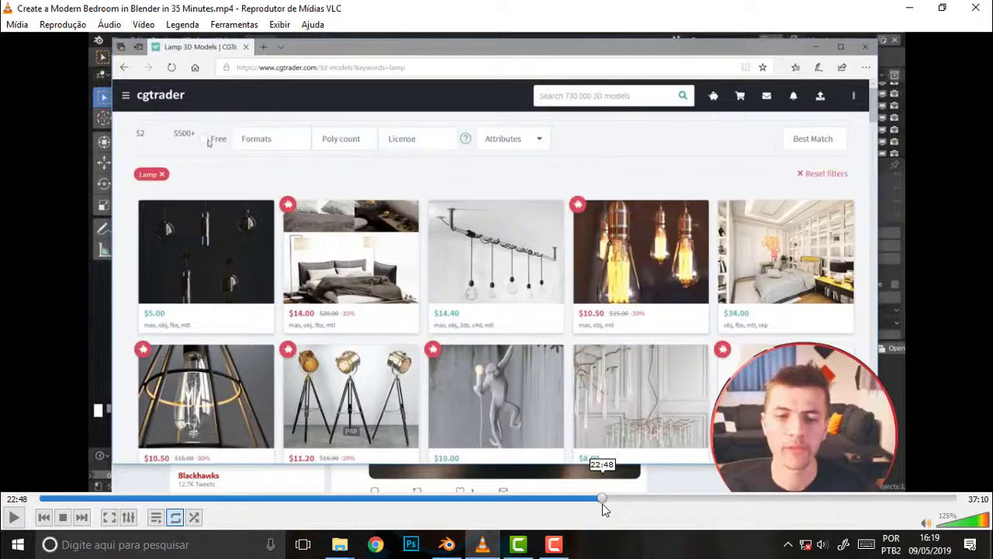
click(602, 501)
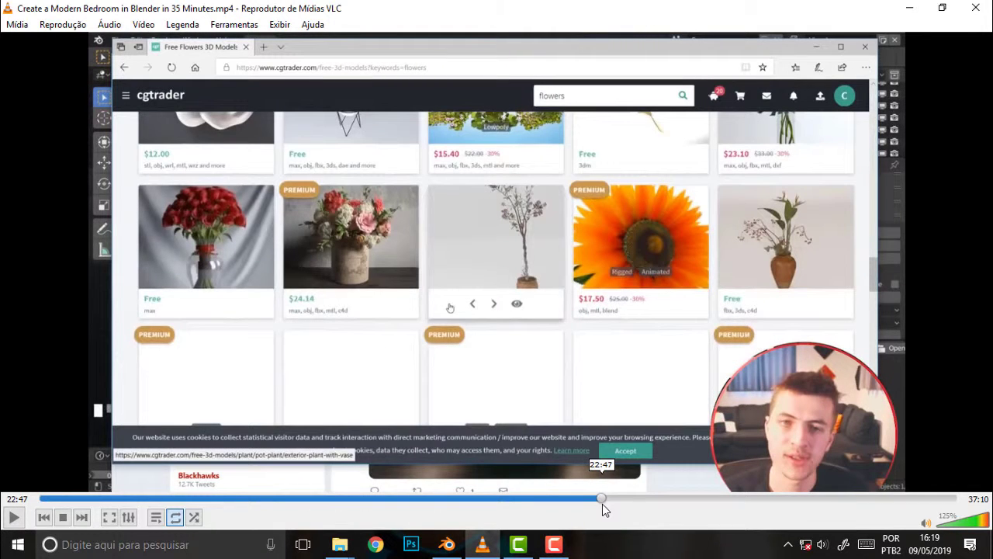
click(606, 500)
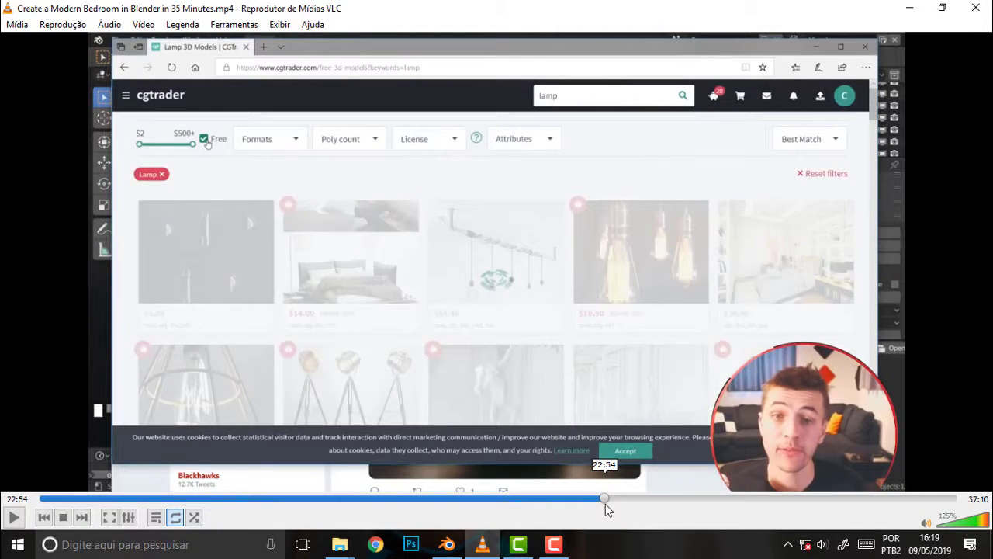
click(608, 501)
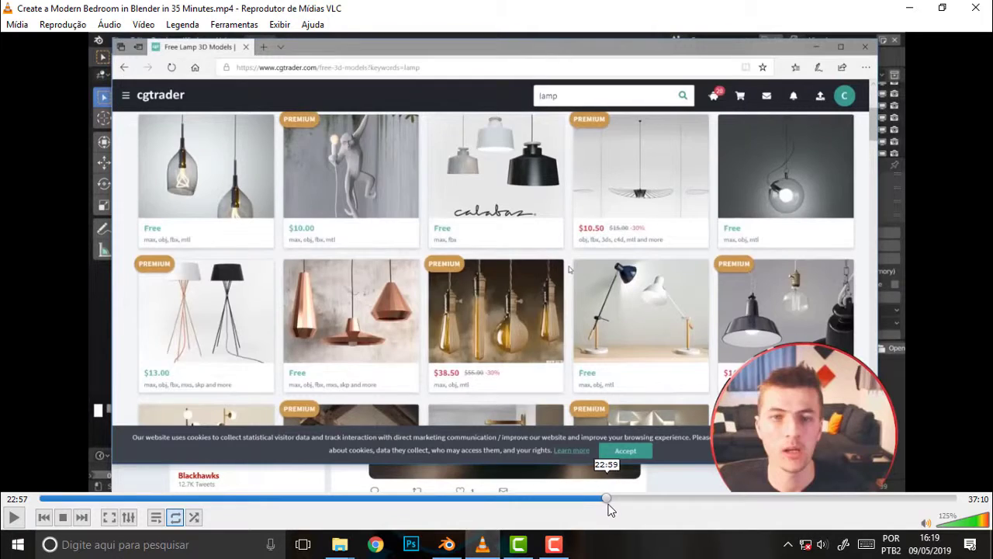
click(610, 503)
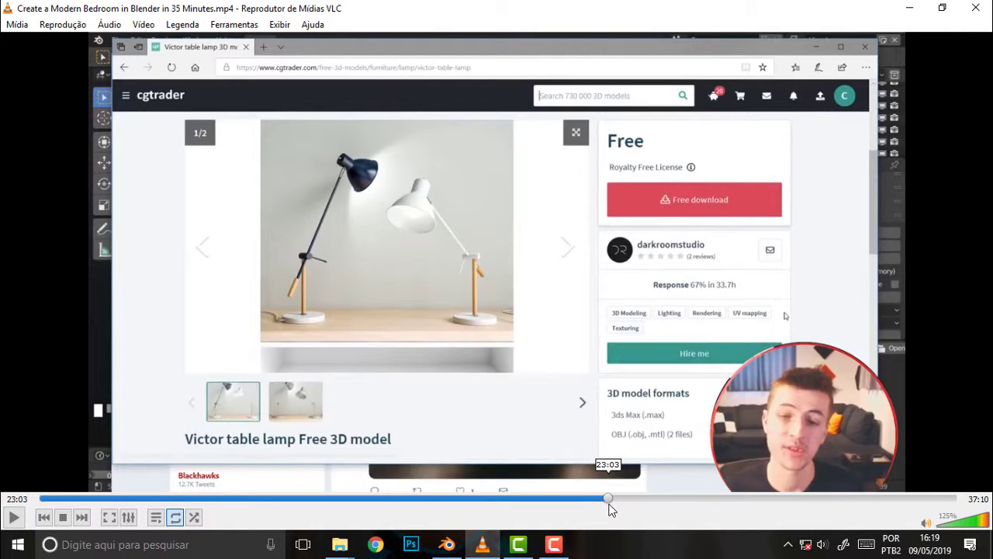
- Skip ahead to the curtain section at 23:38, resume playback, and return to Blender
click(612, 503)
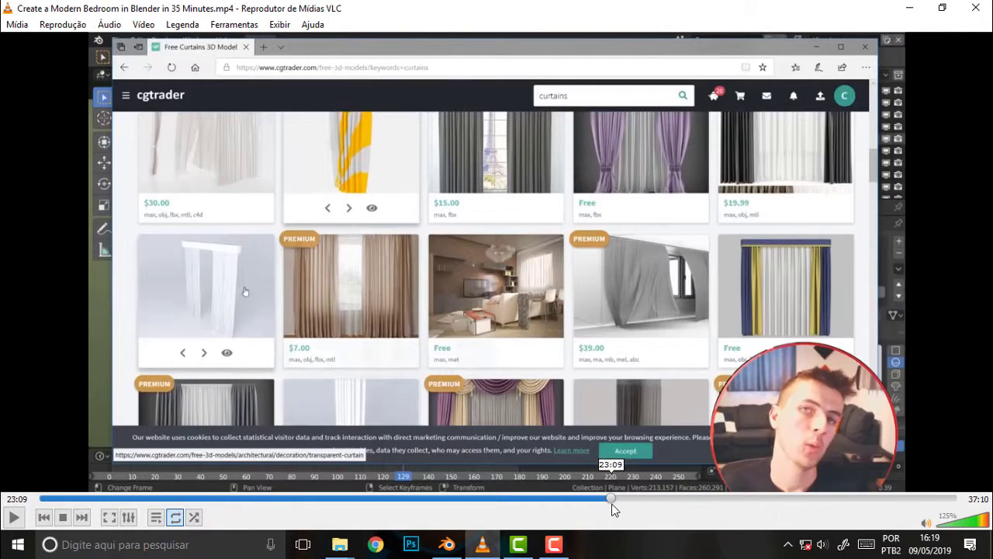
click(615, 503)
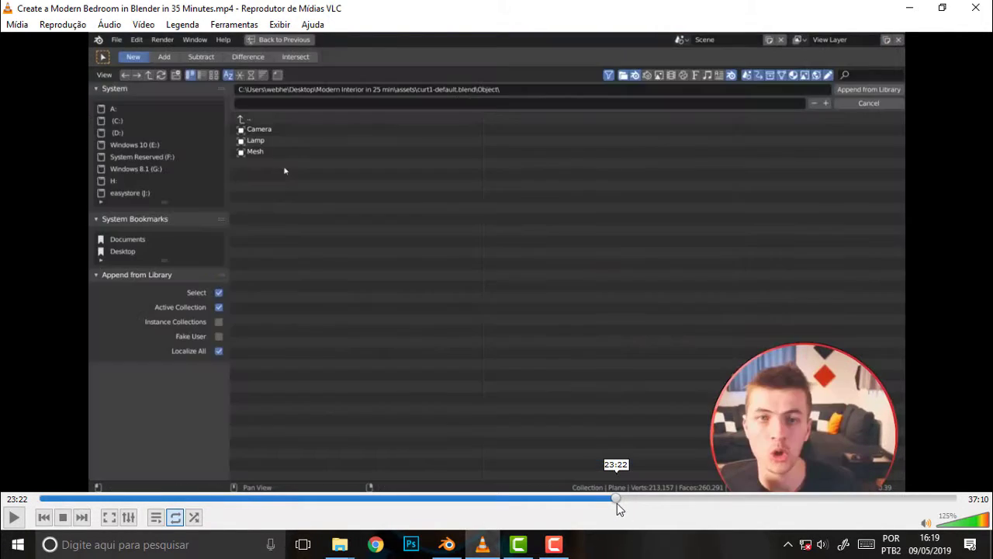
click(616, 502)
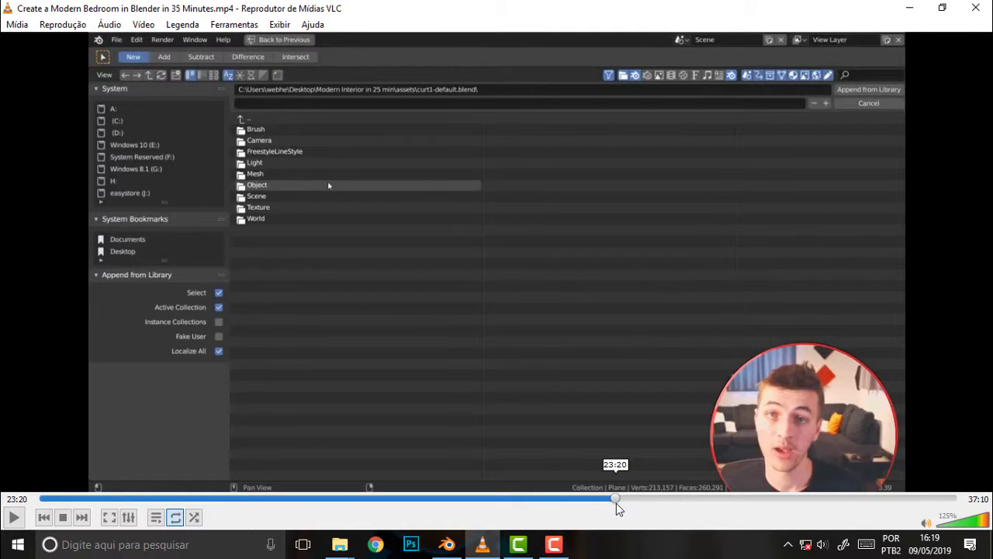
click(618, 503)
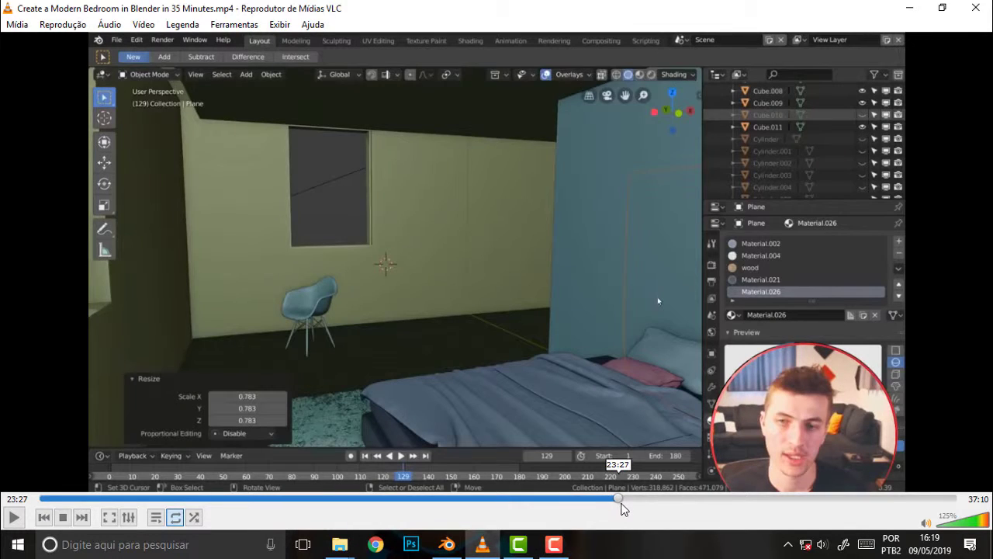
click(625, 503)
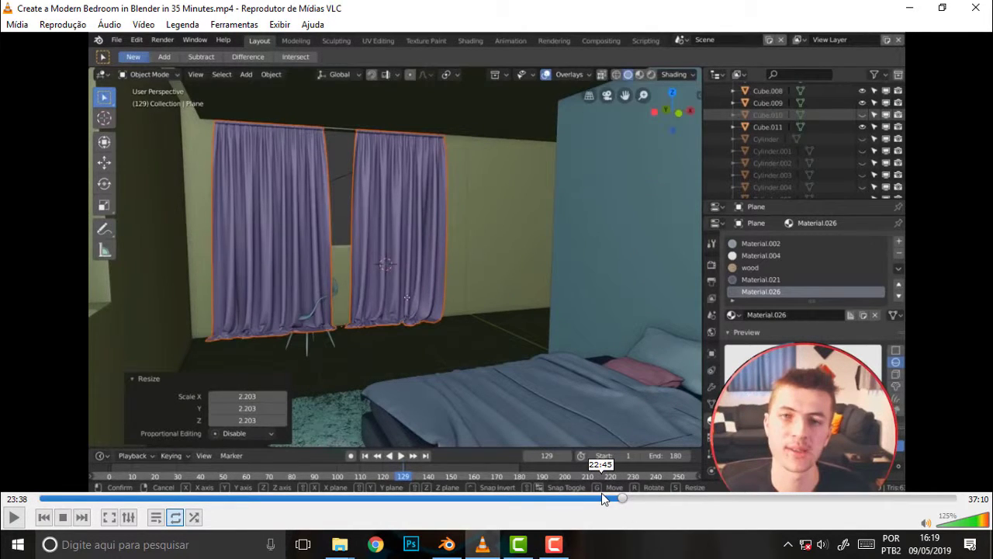
click(15, 517)
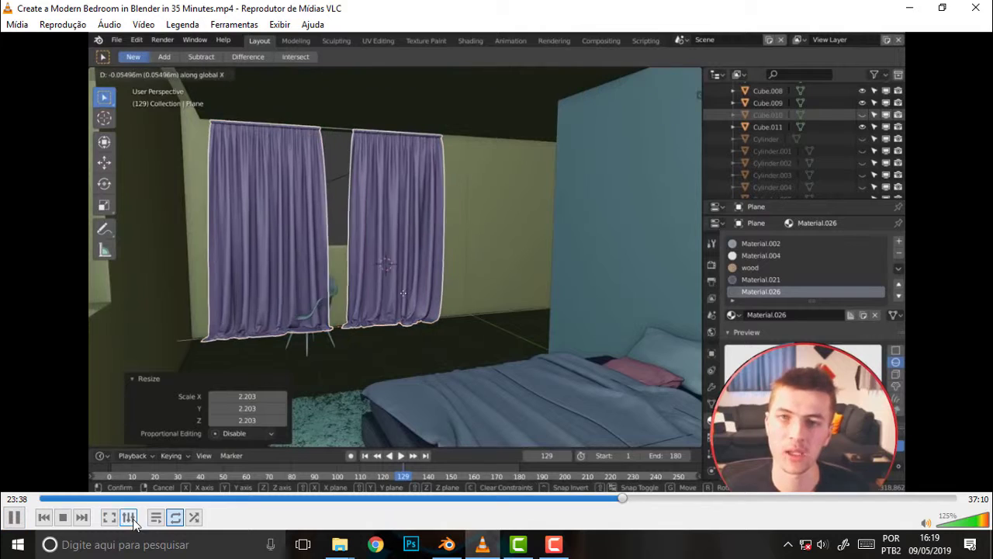
click(447, 544)
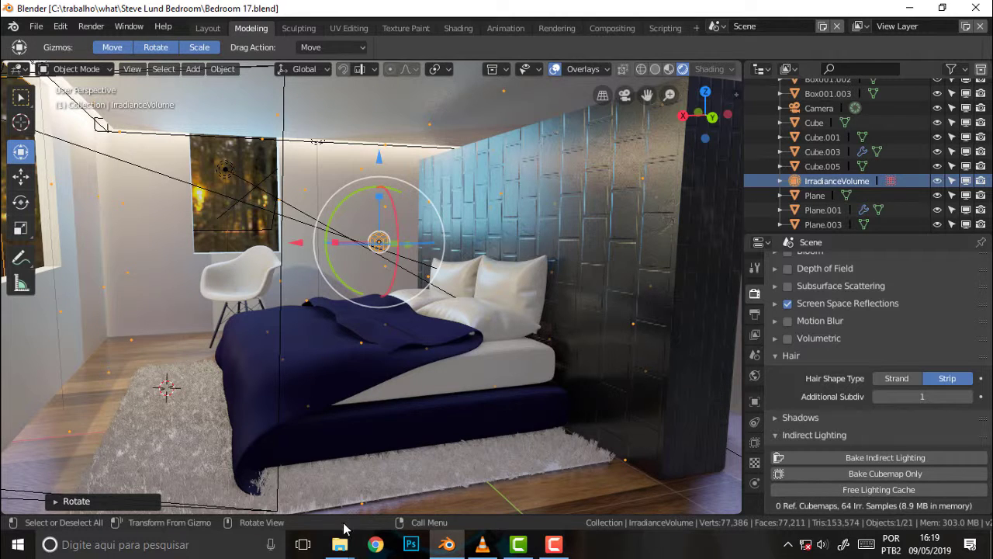
click(340, 544)
click(310, 501)
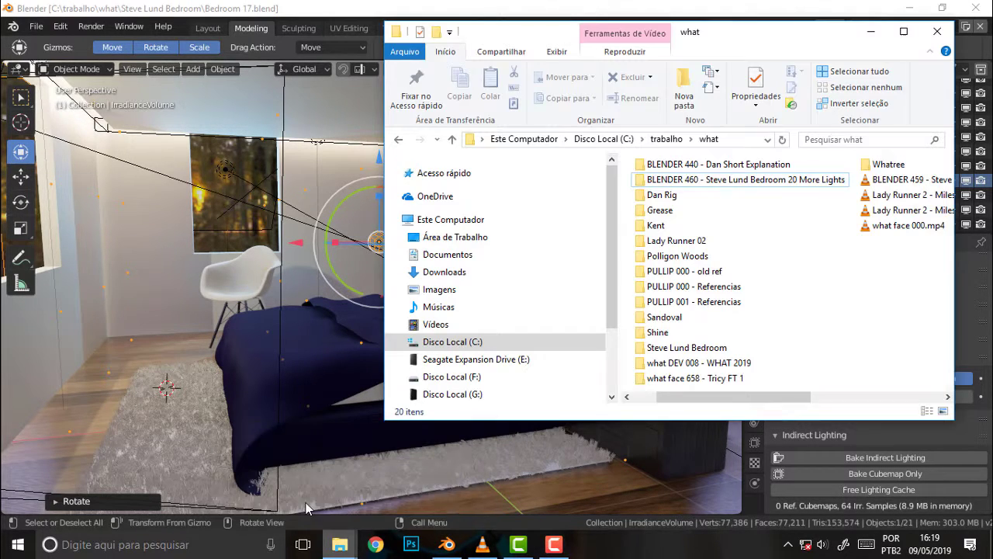
double_click(676, 347)
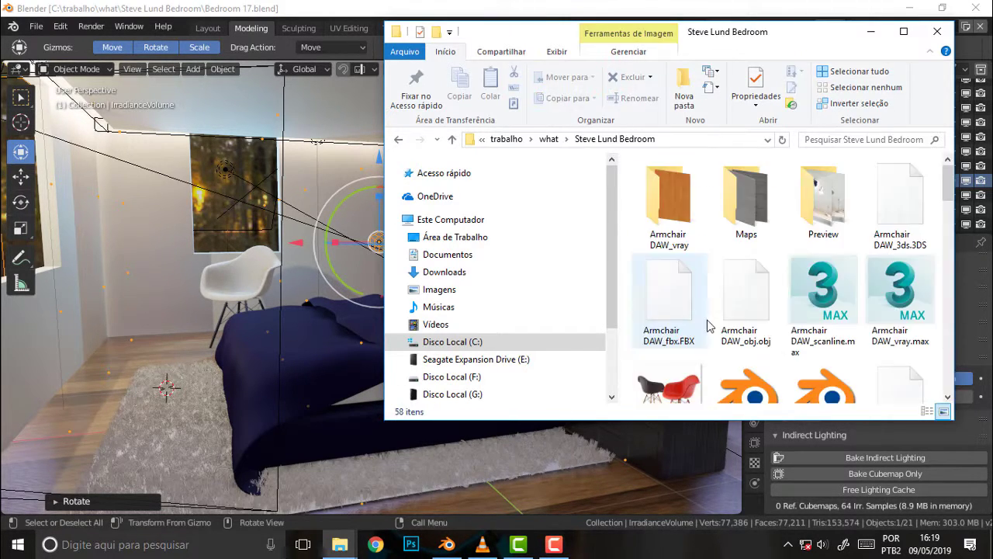
drag(947, 202, 948, 325)
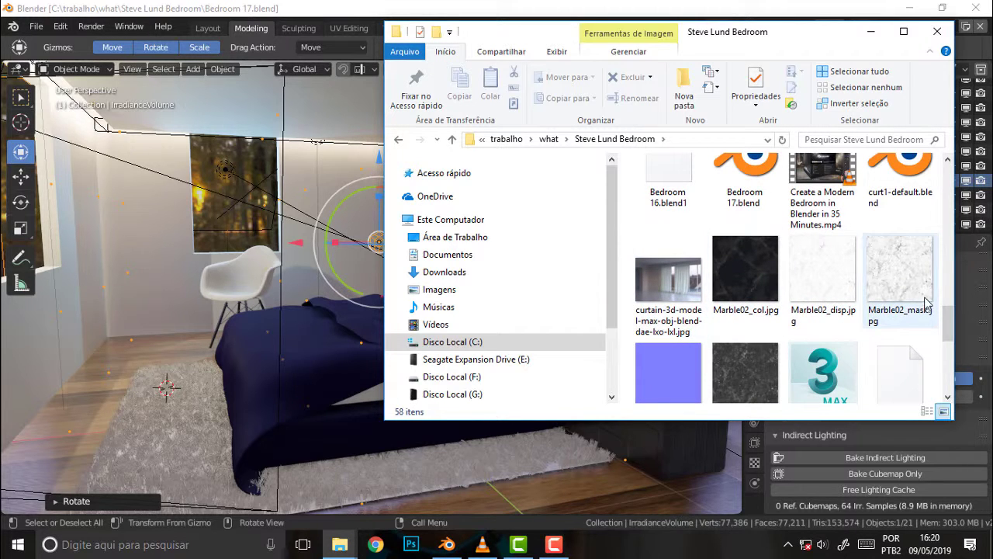
mouse_move(949, 324)
mouse_down()
mouse_move(948, 310)
mouse_move(953, 322)
mouse_up()
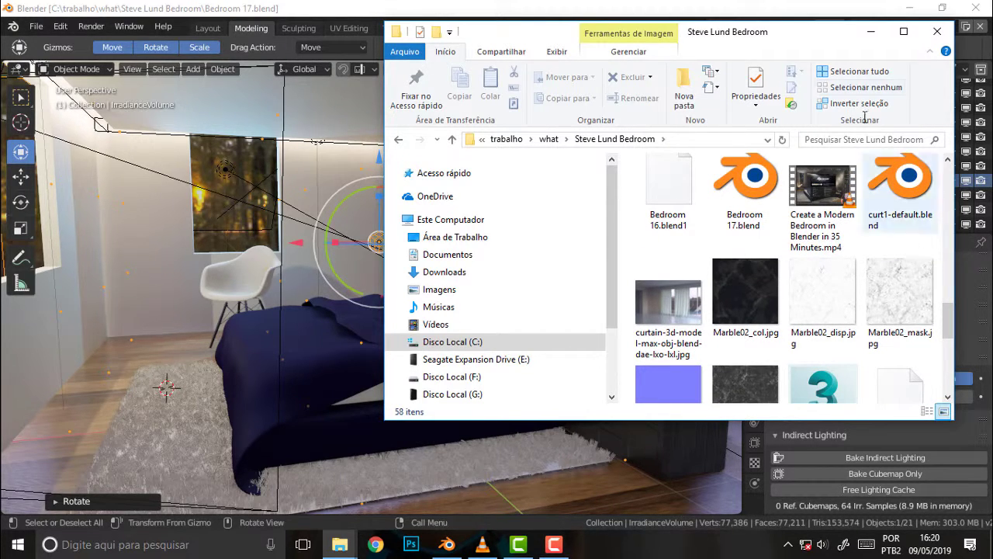
click(759, 9)
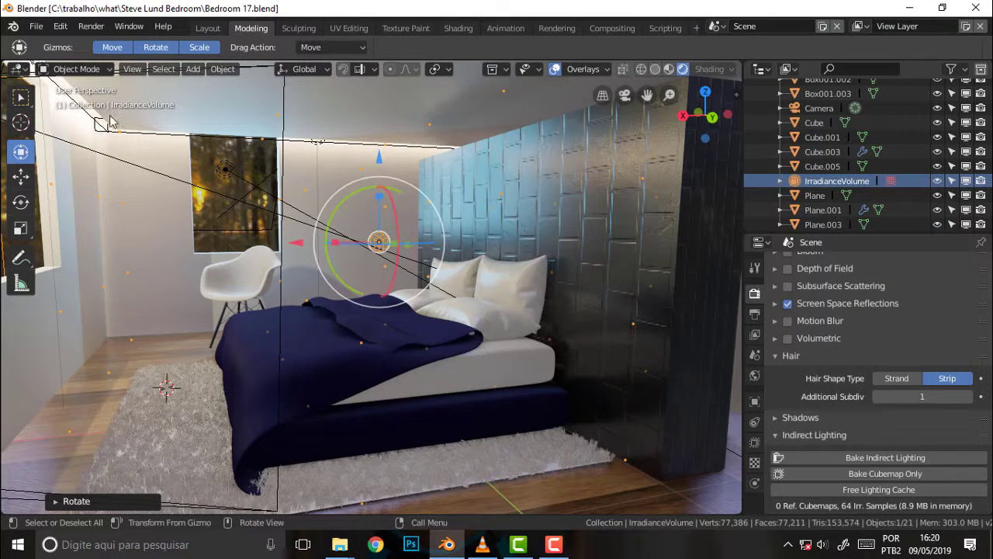
- Append the Mesh object from curt1-default.blend's Object folder into the bedroom scene
click(35, 25)
click(60, 260)
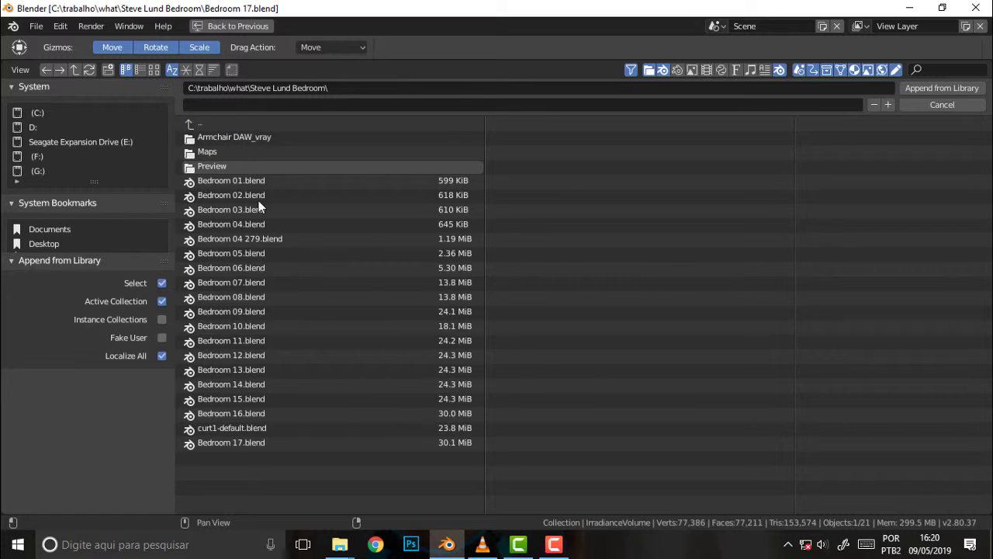
click(228, 424)
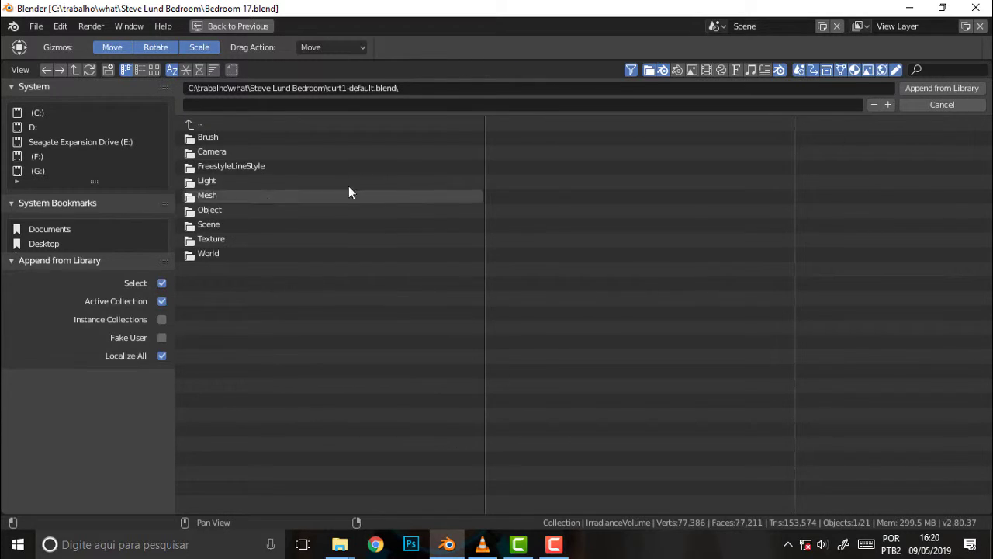
click(210, 209)
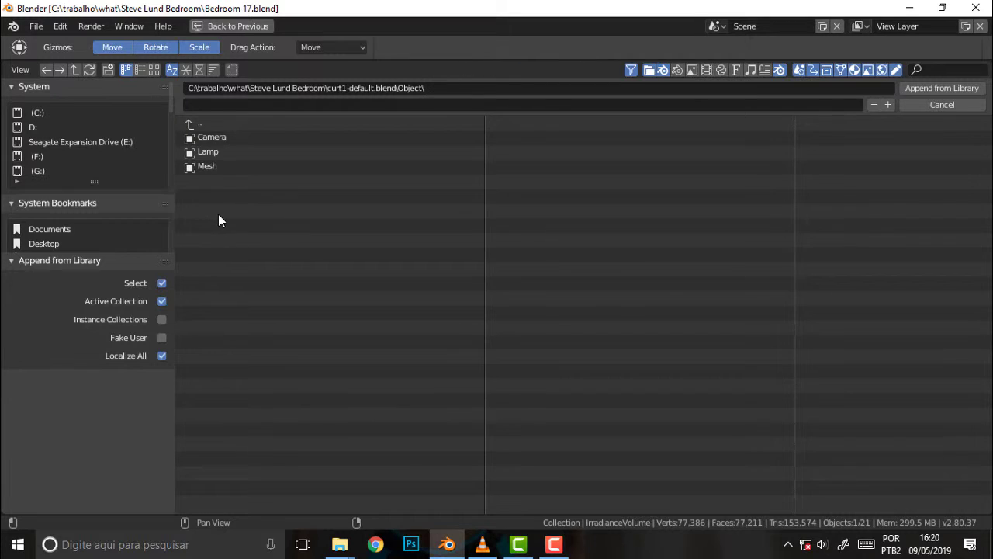
click(205, 167)
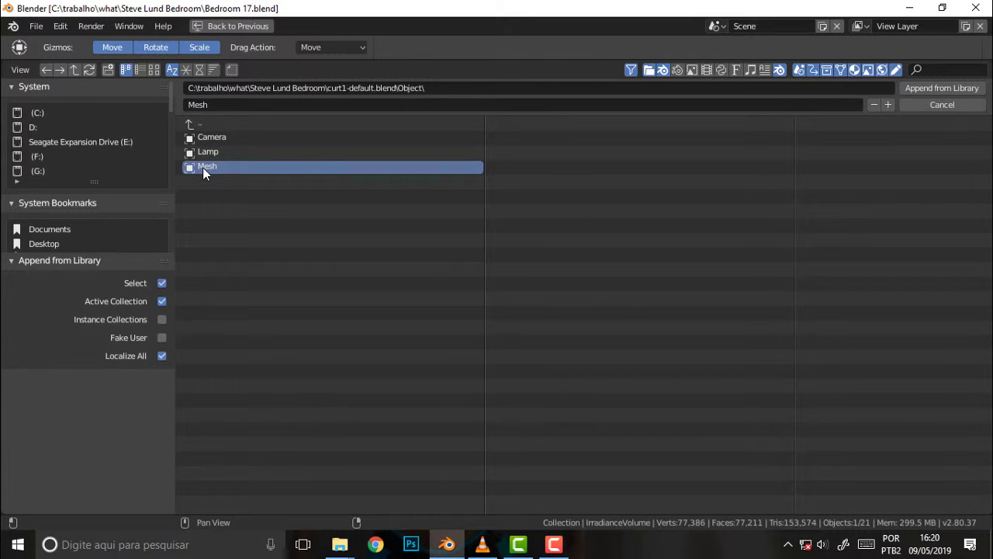
double_click(202, 167)
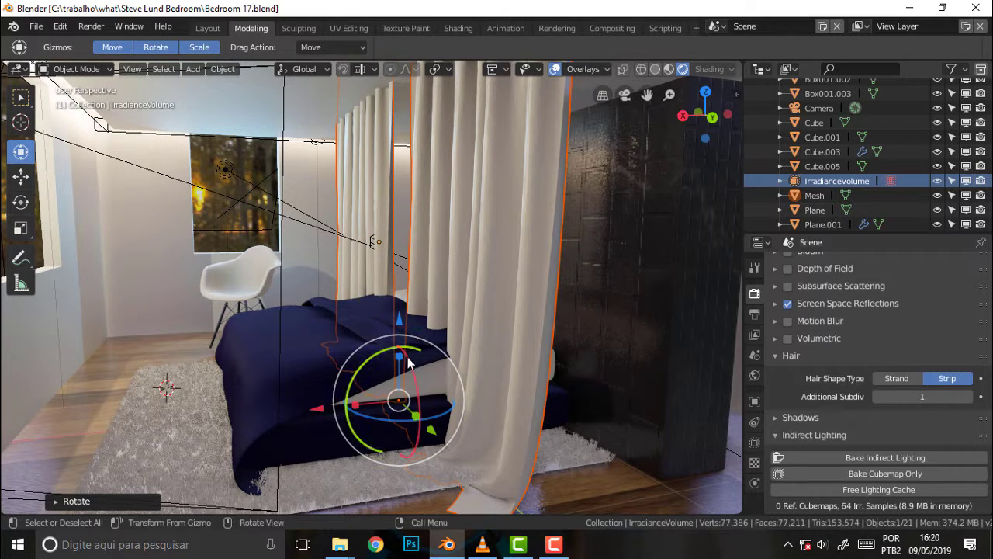
- Scale the appended curtains down uniformly to about three-quarters size
key(z)
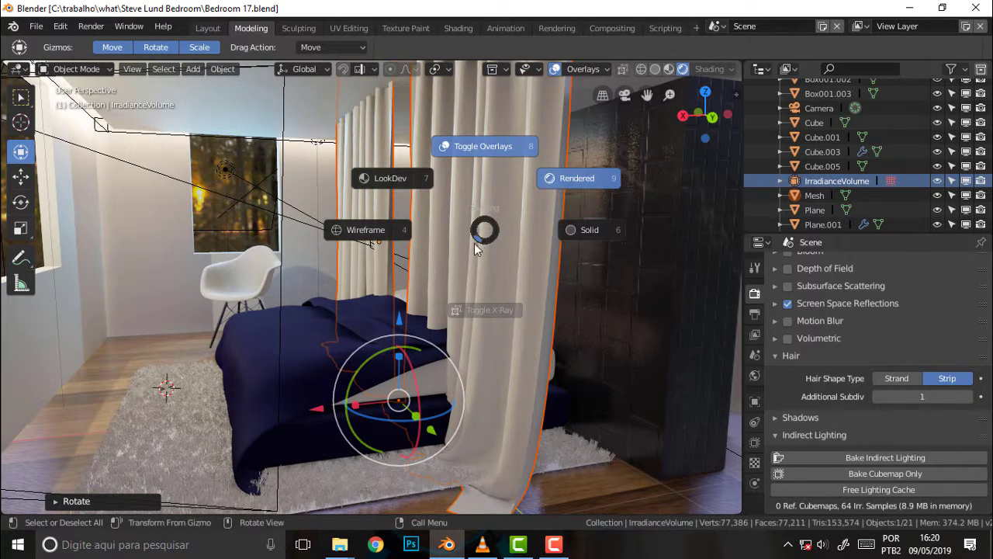
key(Escape)
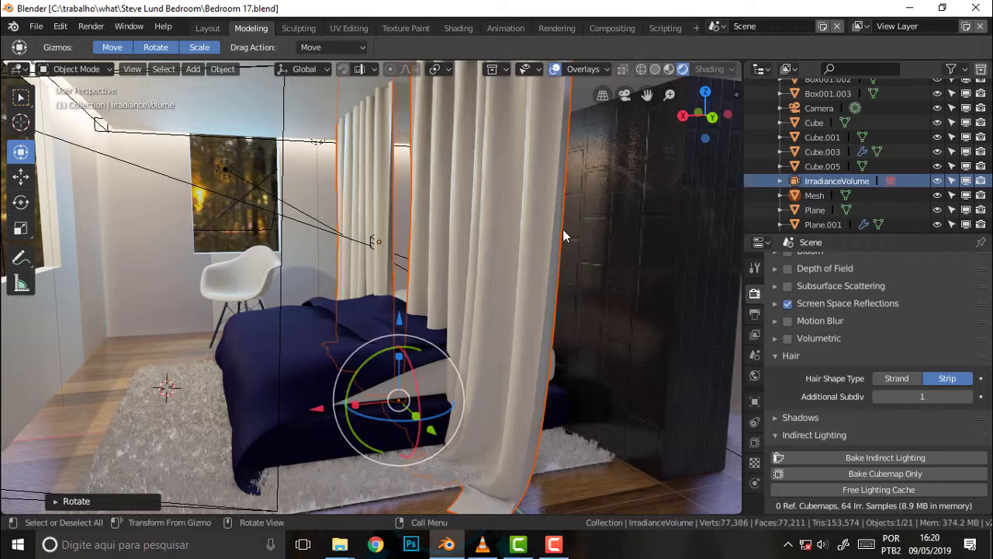
key(s)
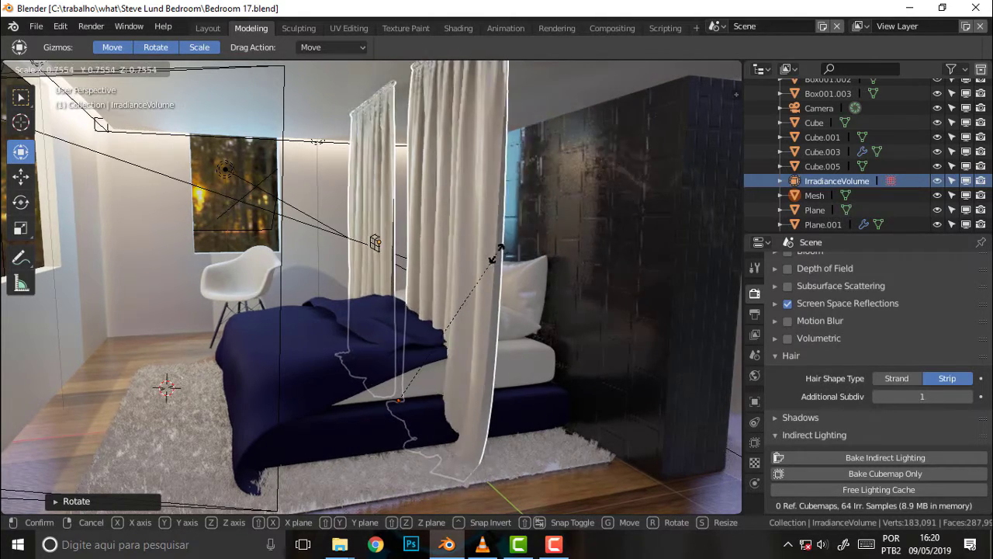
click(489, 274)
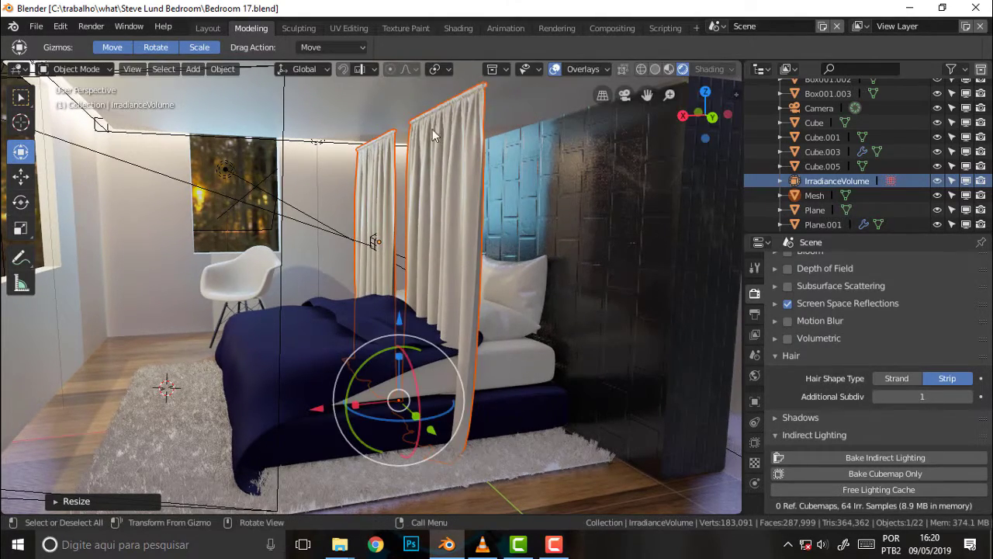
- In front view, rescale the curtains up by about 1.17 to fine-tune their height
key(KP_1)
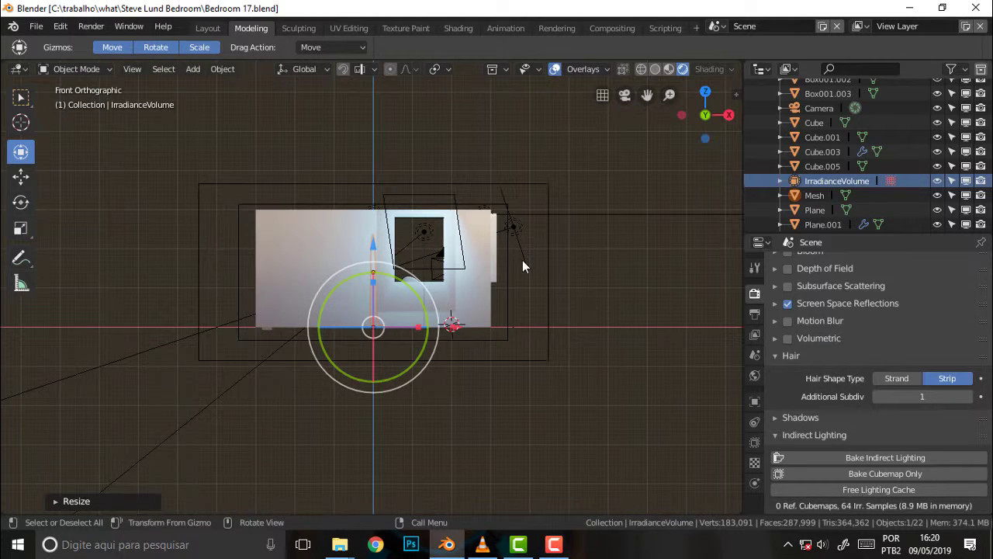
scroll(525, 252, up, 2)
scroll(525, 242, up, 1)
scroll(525, 247, up, 1)
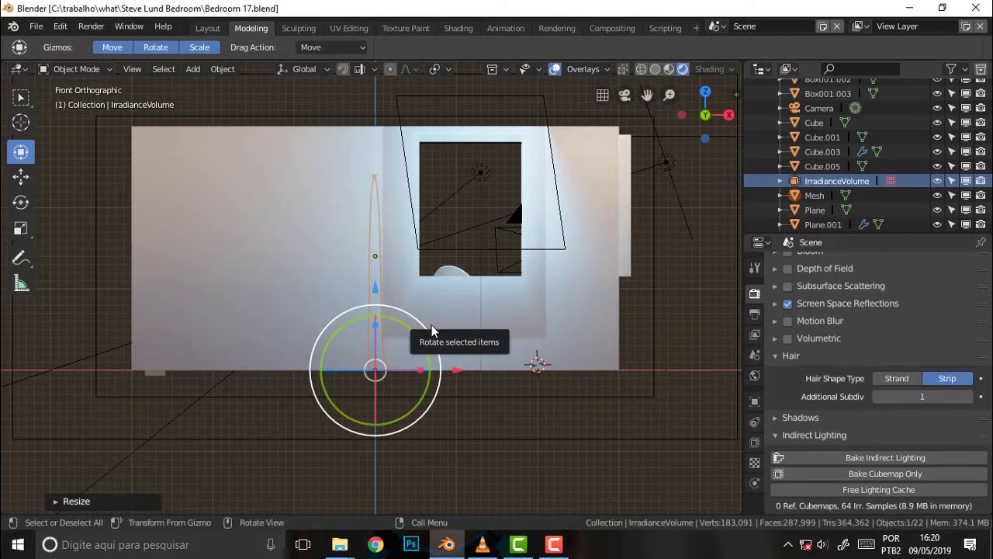
key(s)
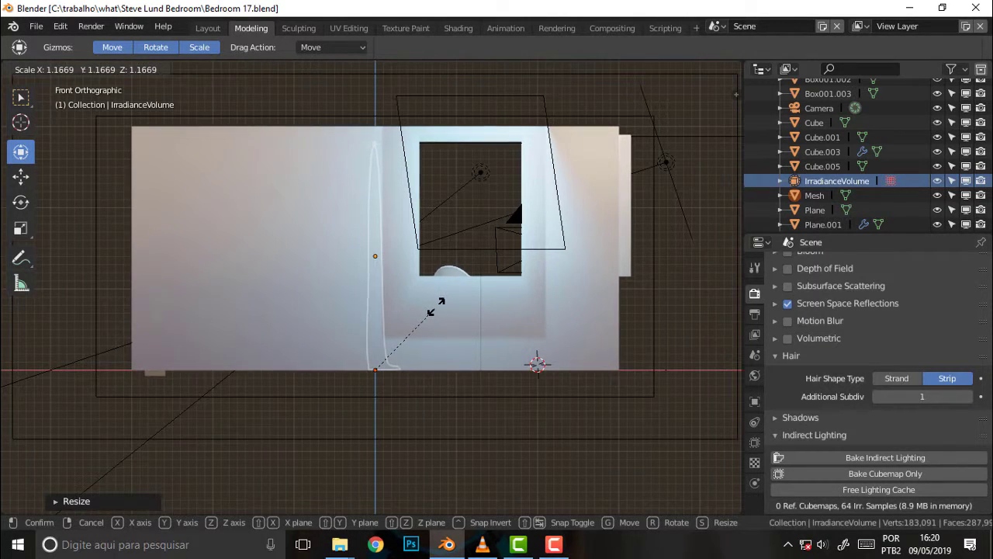
click(440, 302)
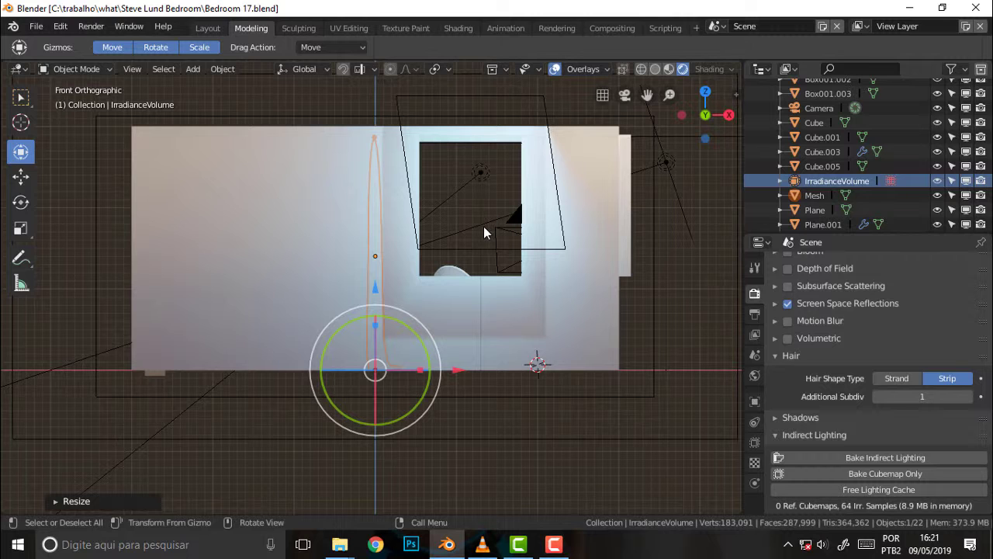
- In top view, rotate the curtains and move them about 3.75 m along Y to the window side
key(KP_7)
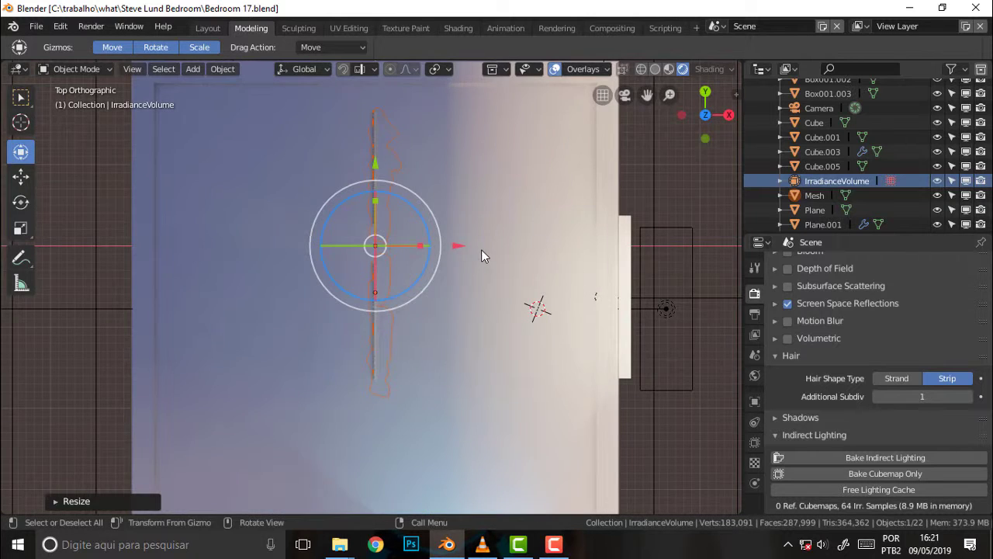
mouse_move(414, 208)
mouse_down()
mouse_move(401, 368)
mouse_move(367, 382)
mouse_up()
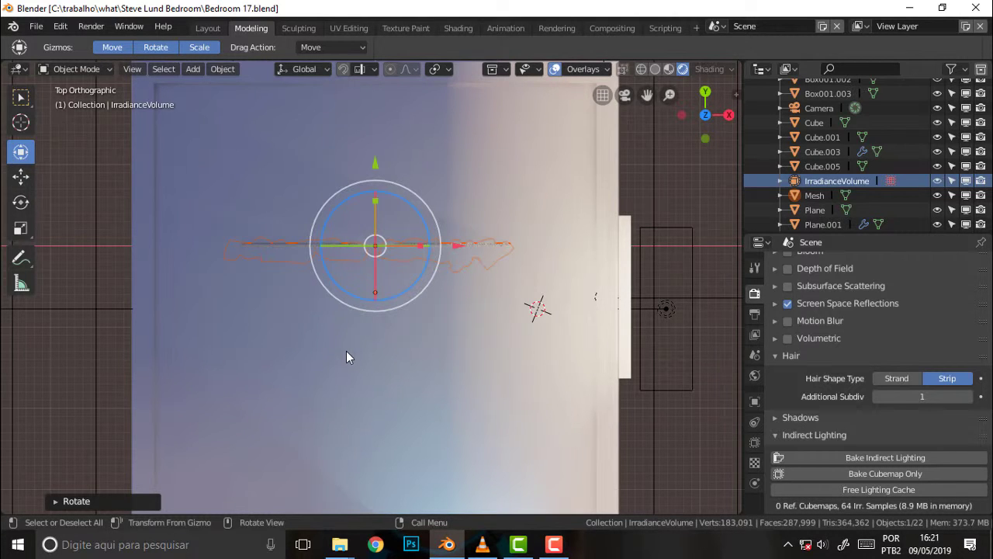
drag(374, 166, 374, 39)
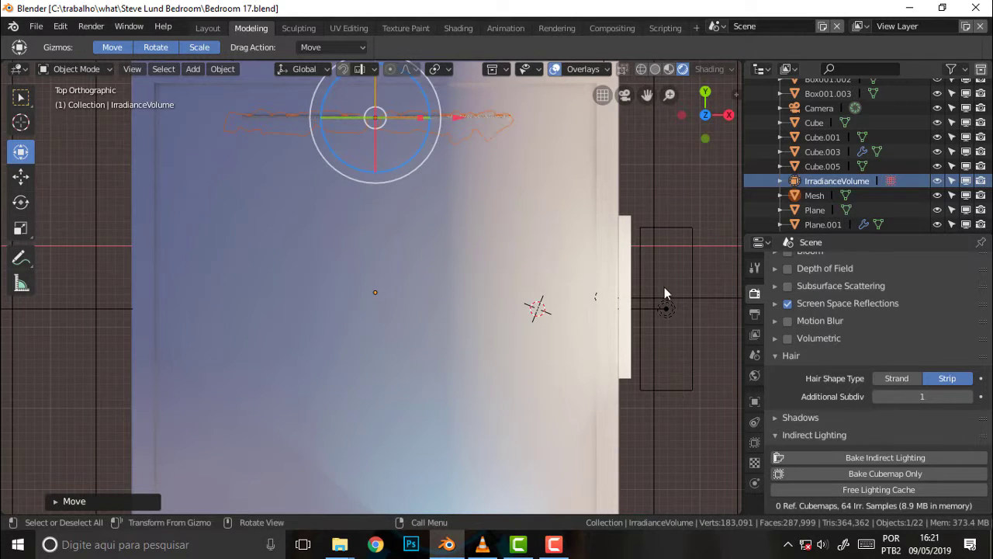
scroll(664, 287, down, 4)
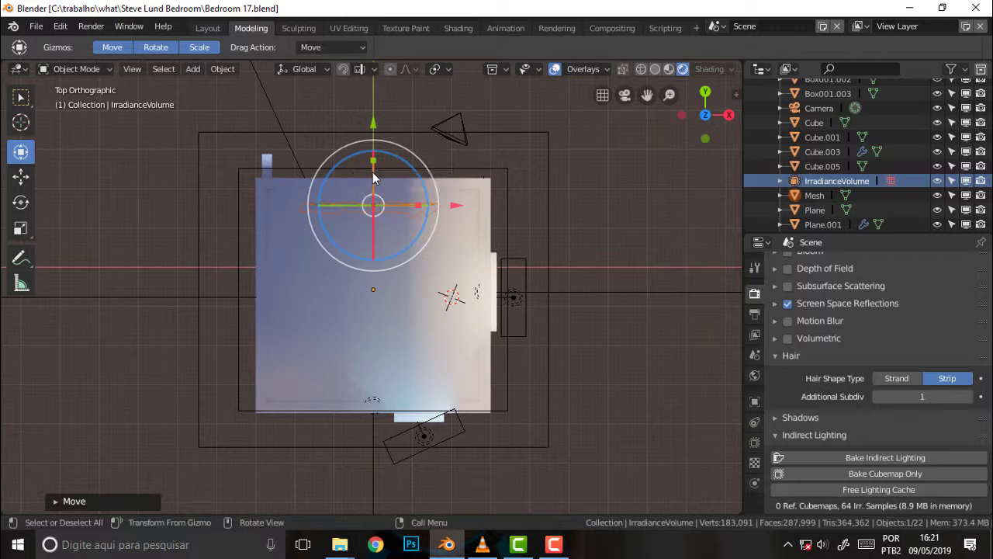
drag(373, 129, 375, 303)
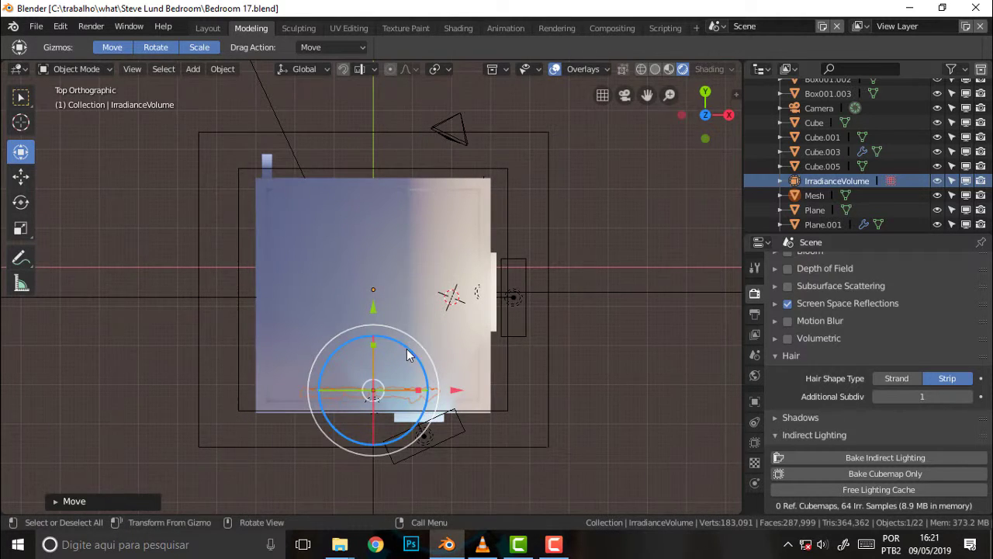
- Turn the curtains to 180° and check their placement through the camera
mouse_move(406, 350)
mouse_down()
mouse_move(334, 314)
mouse_move(163, 180)
mouse_move(125, 243)
mouse_up()
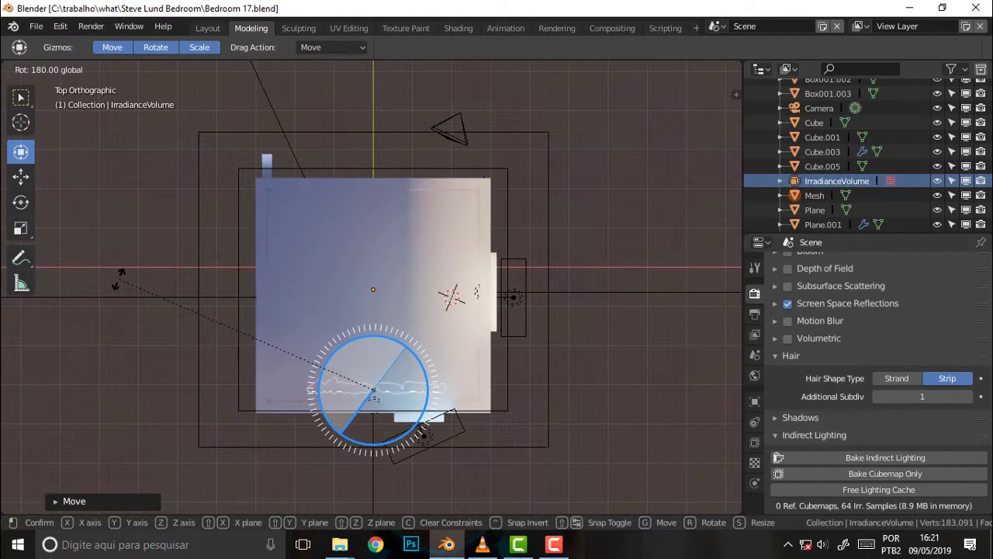
drag(126, 242, 120, 287)
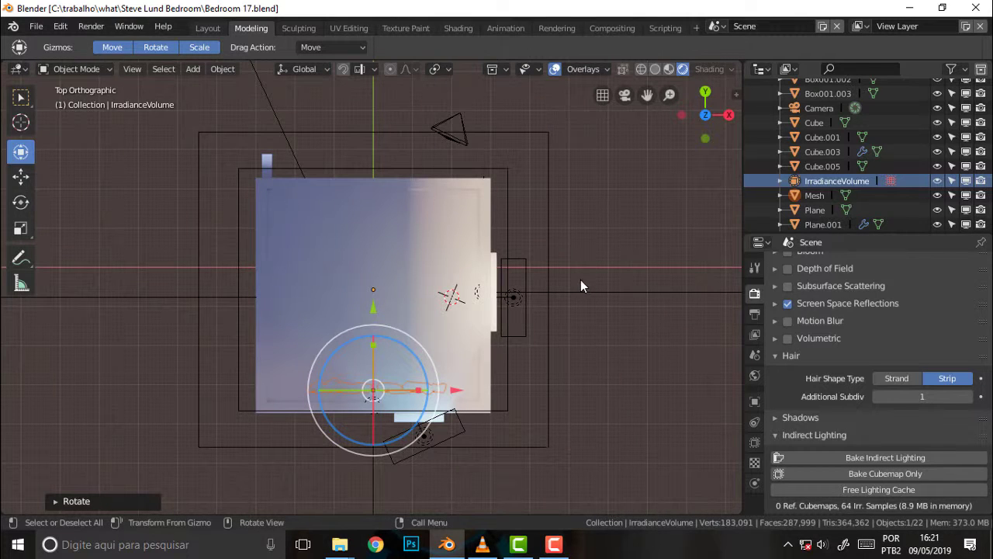
key(KP_0)
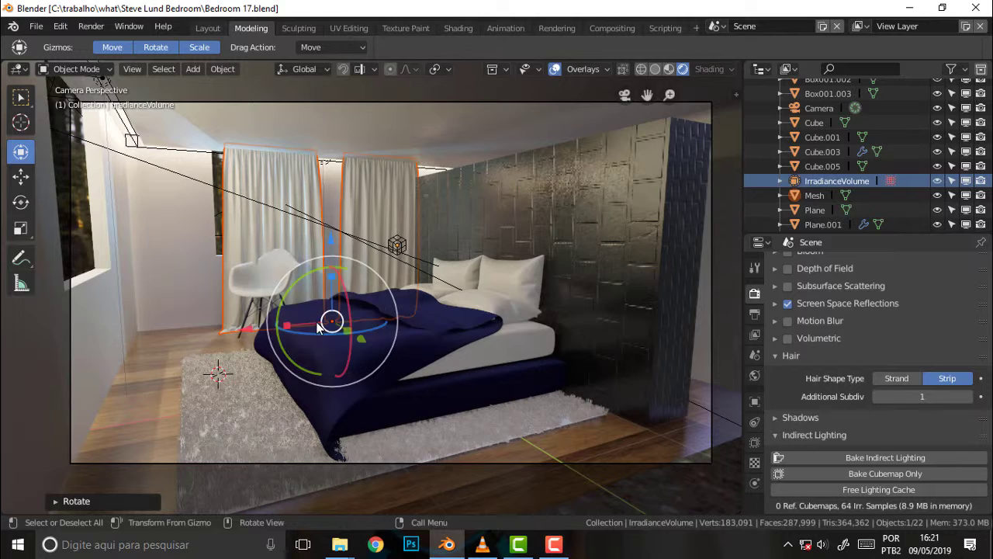
- Slide the curtains about 1.1 m left along X so they hang beside the window
drag(247, 334, 181, 335)
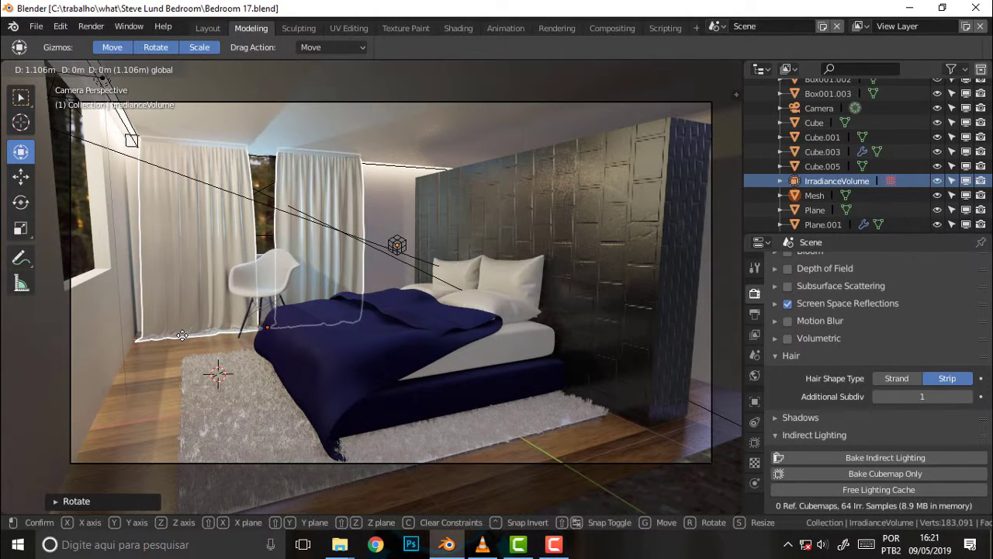
drag(182, 336, 181, 335)
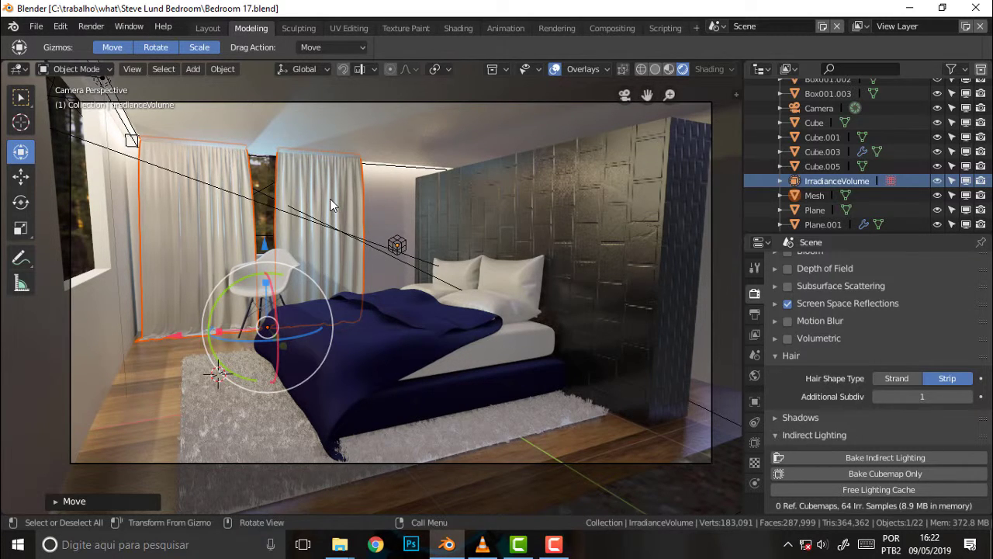
- Put the curtains in Edit Mode and select the whole right curtain panel with Ctrl+L
click(91, 71)
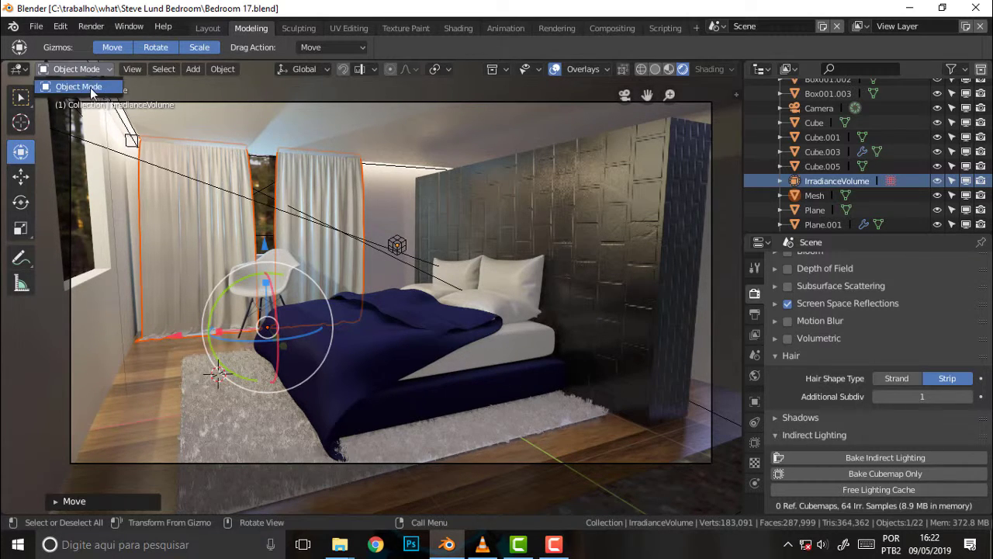
click(92, 90)
click(321, 188)
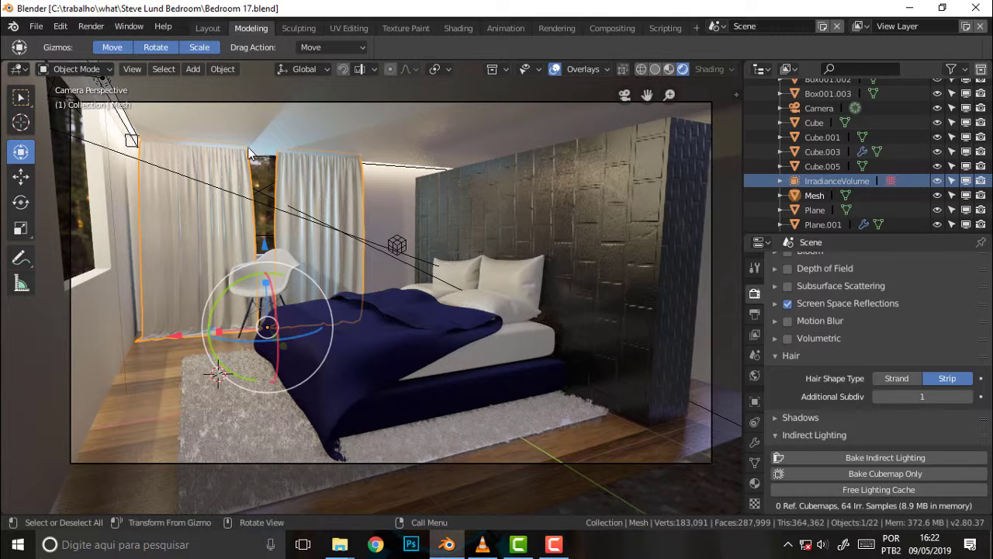
click(82, 69)
click(89, 105)
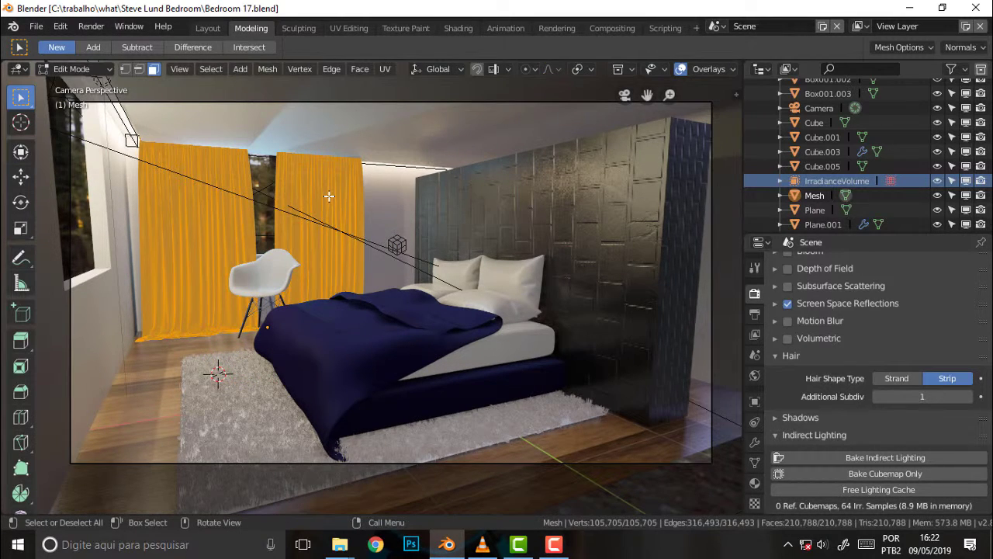
click(353, 234)
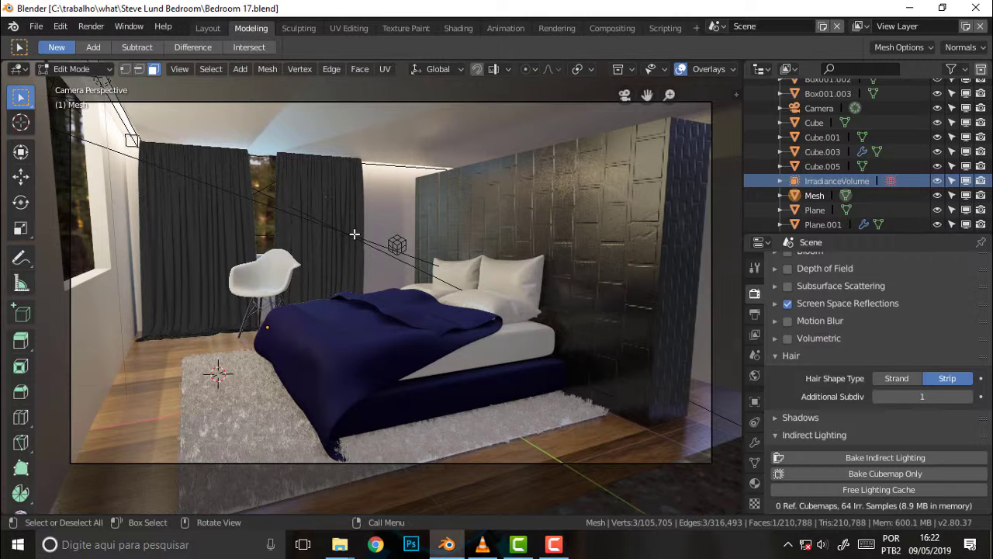
key(ctrl+l)
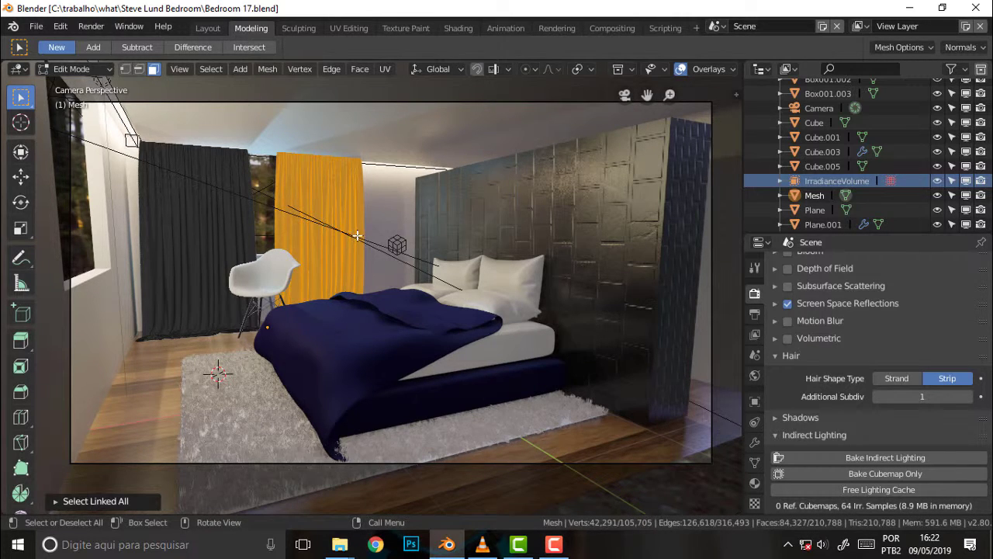
- Slide the right panel farther right with the Transform gizmo, then return to Object Mode
click(21, 203)
click(21, 178)
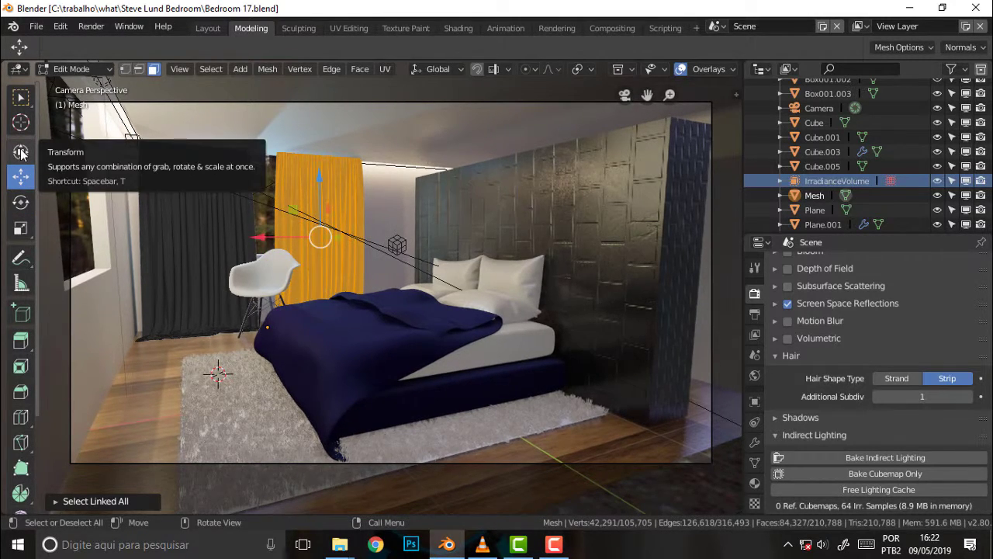
click(21, 153)
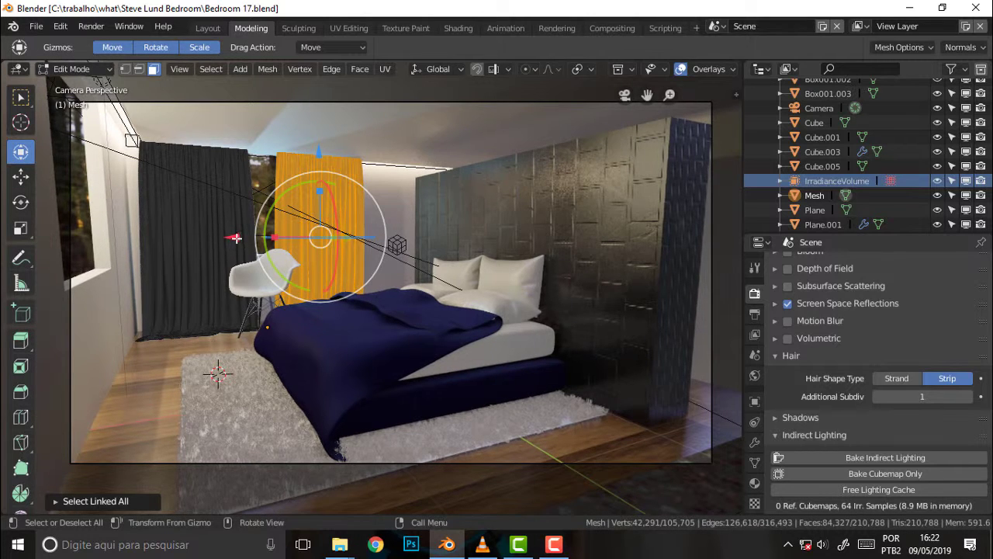
drag(234, 236, 261, 234)
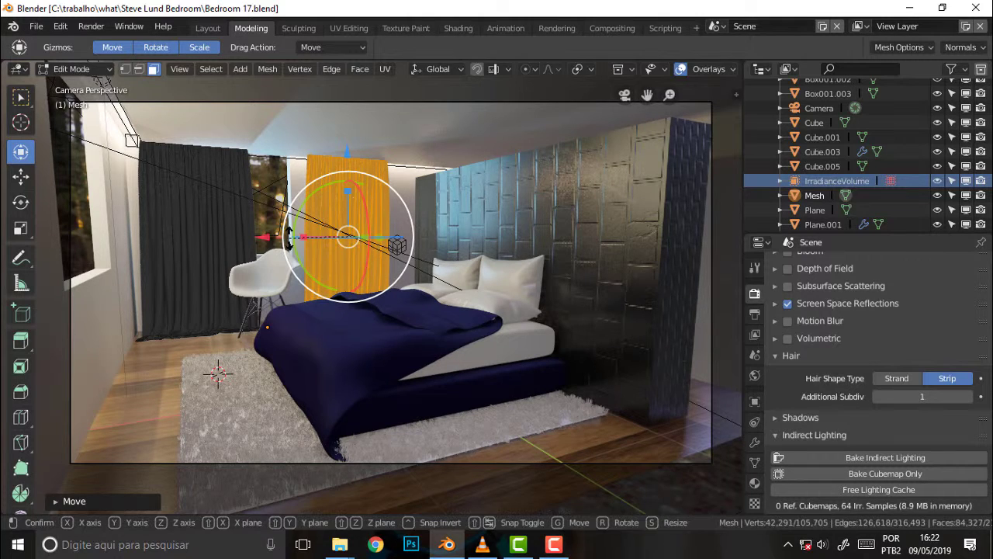
drag(287, 239, 287, 239)
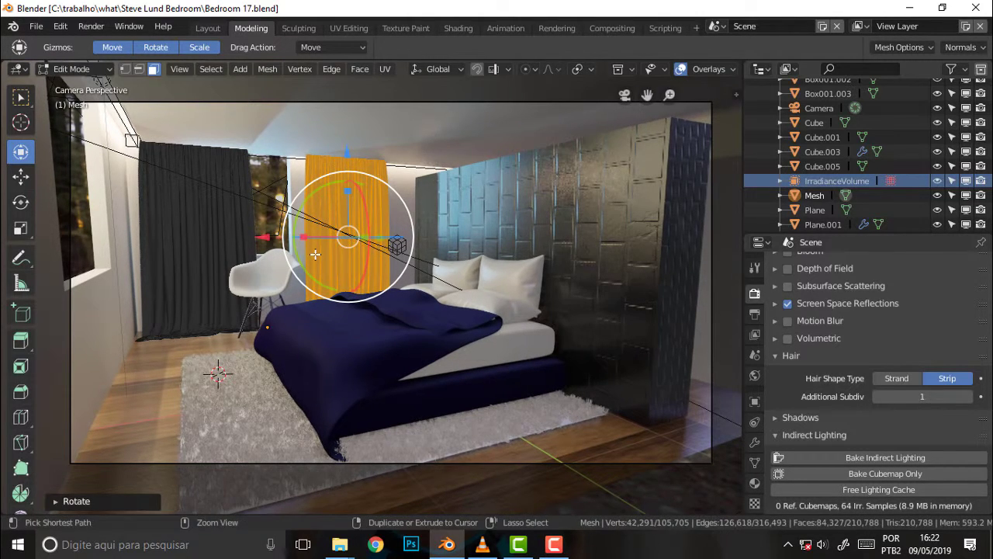
click(70, 68)
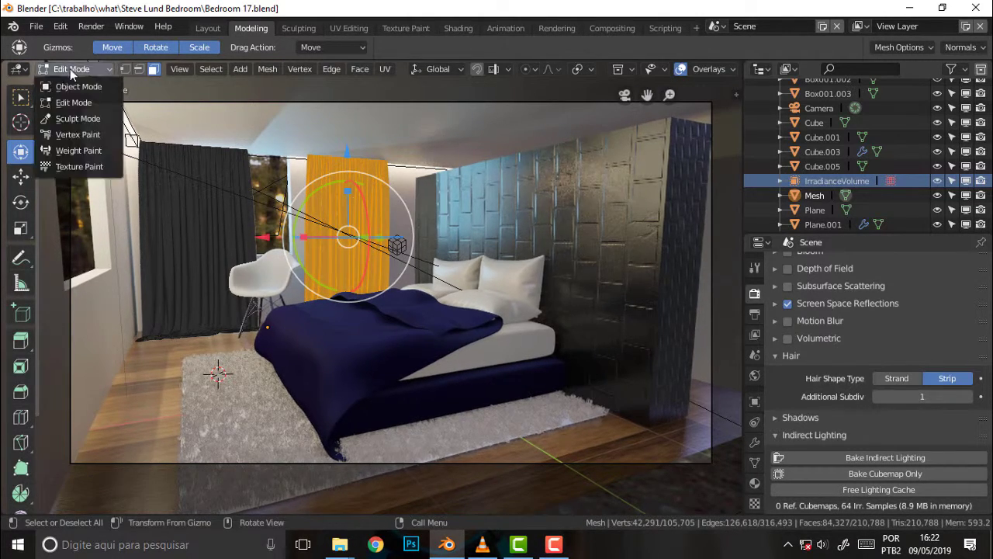
click(82, 87)
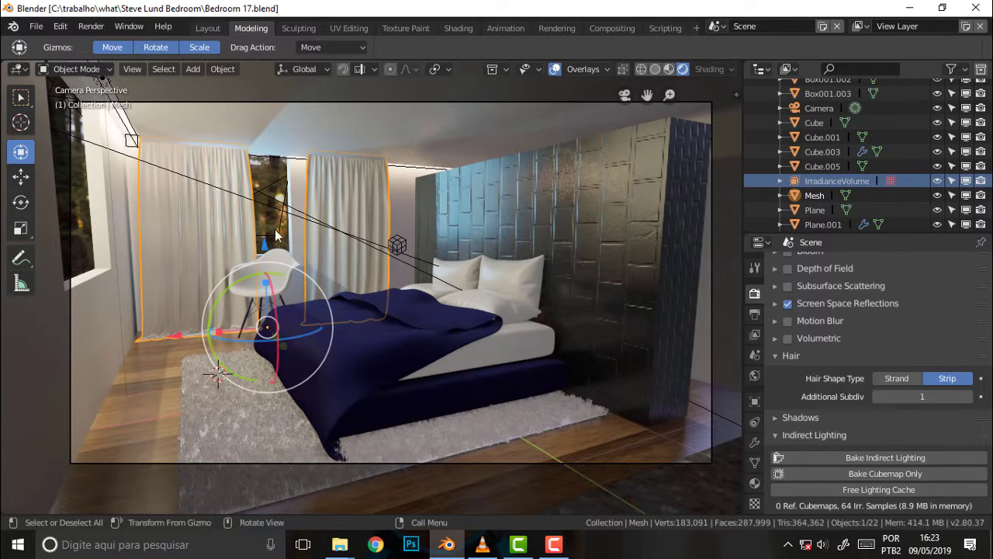
click(557, 546)
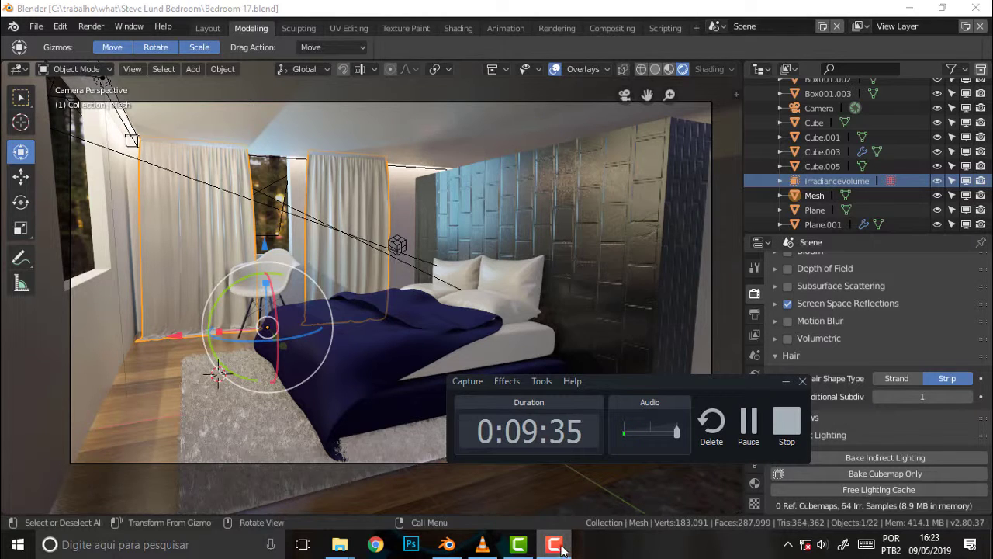